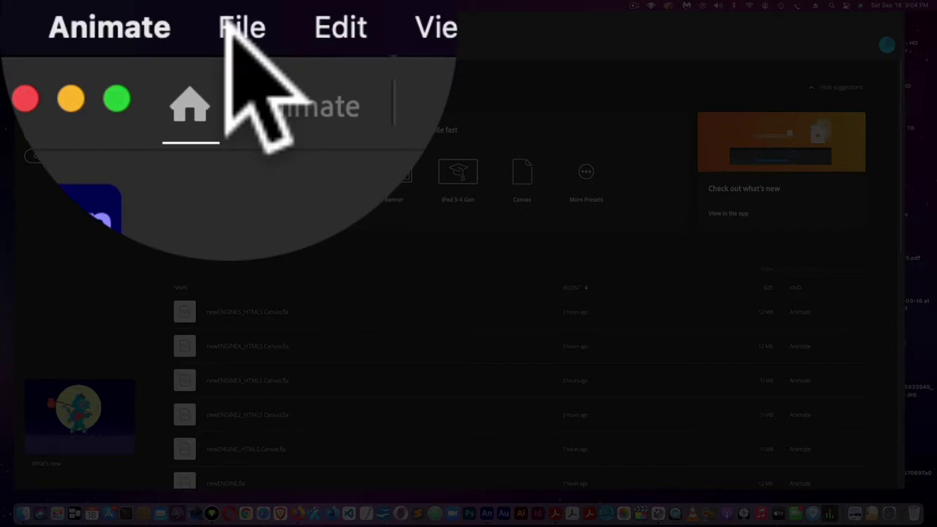
- Set up a new HTML5 Canvas document with the Full HD 1920×1080 preset at 30 fps
{"action": "left_click", "coordinate": [64, 5]}
{"action": "left_click", "coordinate": [79, 22]}
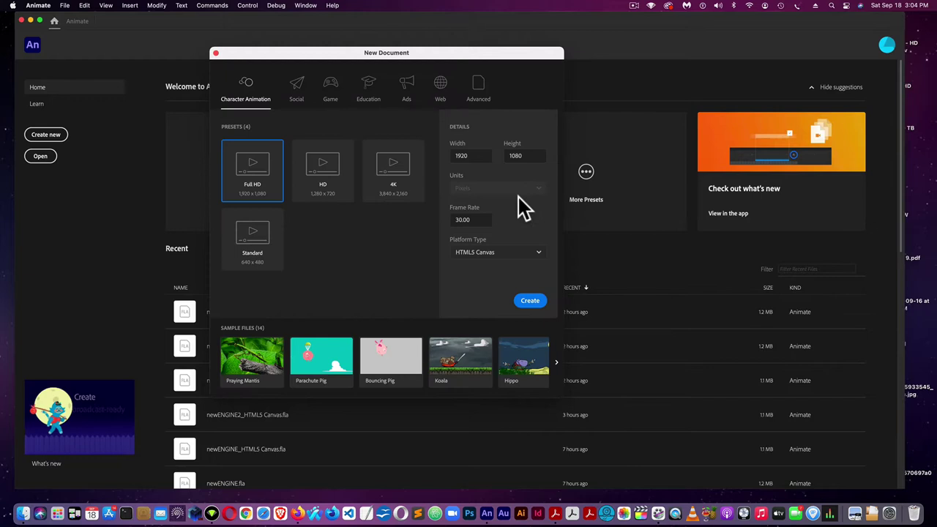
{"action": "left_click", "coordinate": [541, 259]}
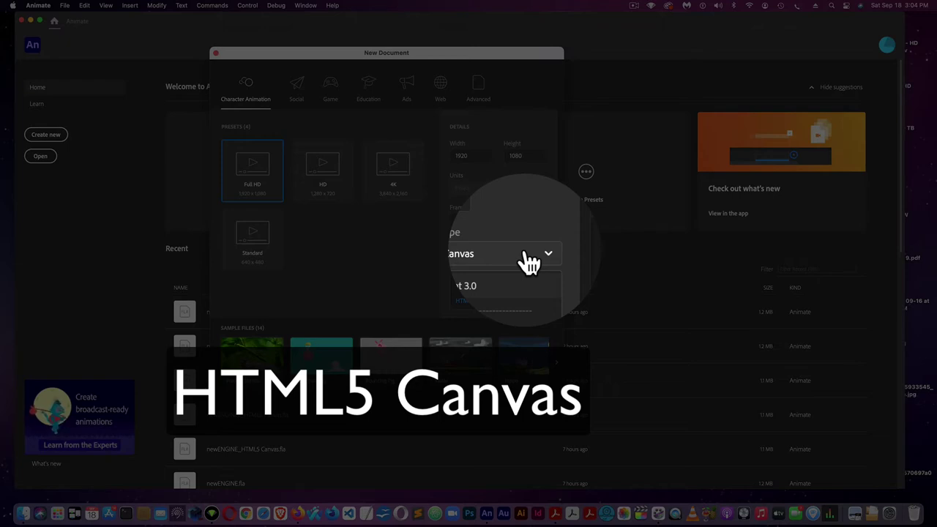
{"action": "left_click", "coordinate": [526, 257]}
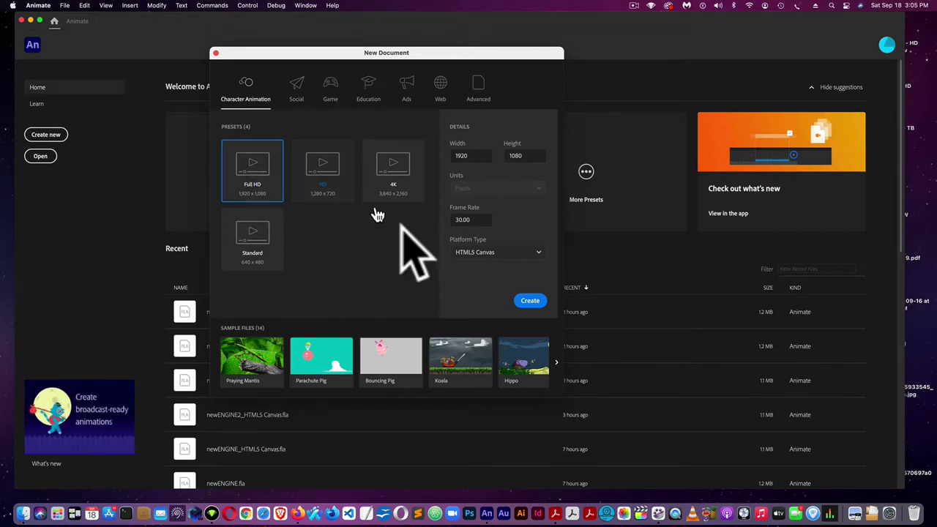
- Create the Full HD HTML5 Canvas document and zoom the stage to 50%
{"action": "left_click", "coordinate": [531, 302]}
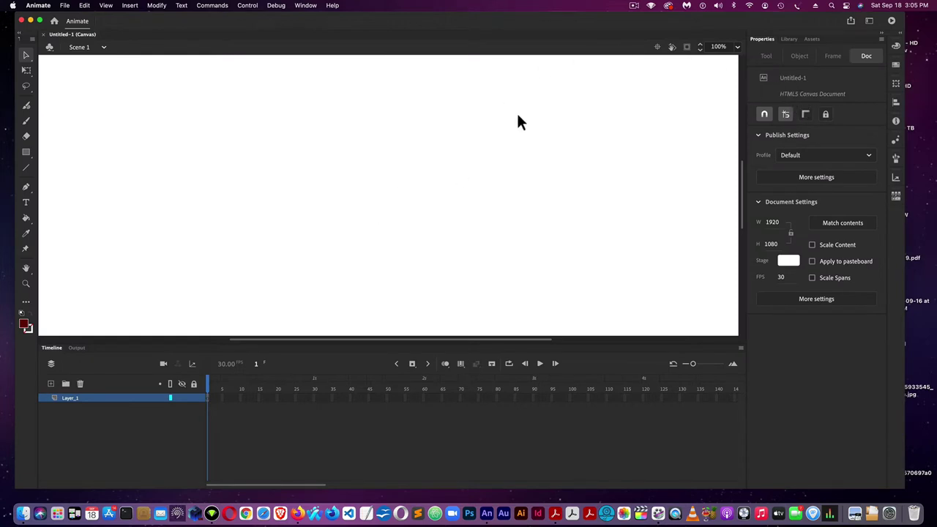
{"action": "left_click", "coordinate": [735, 47]}
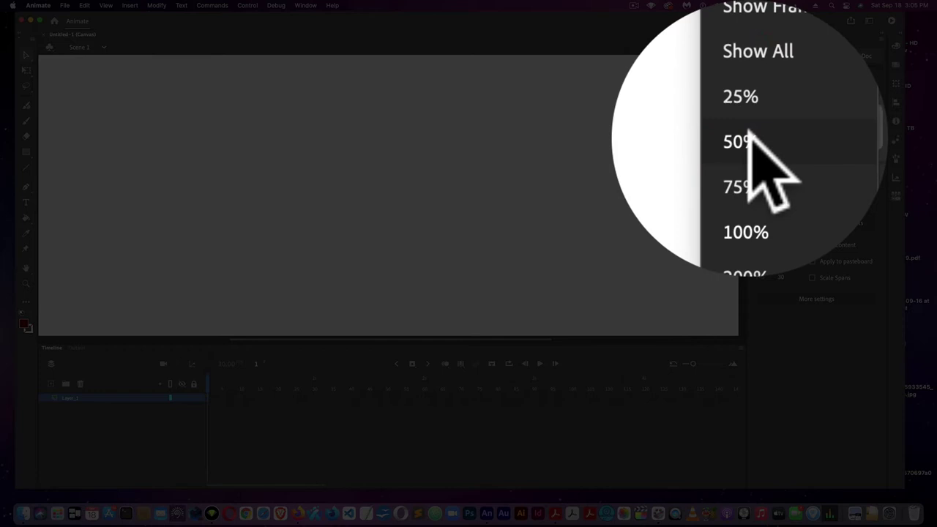
{"action": "left_click", "coordinate": [748, 138]}
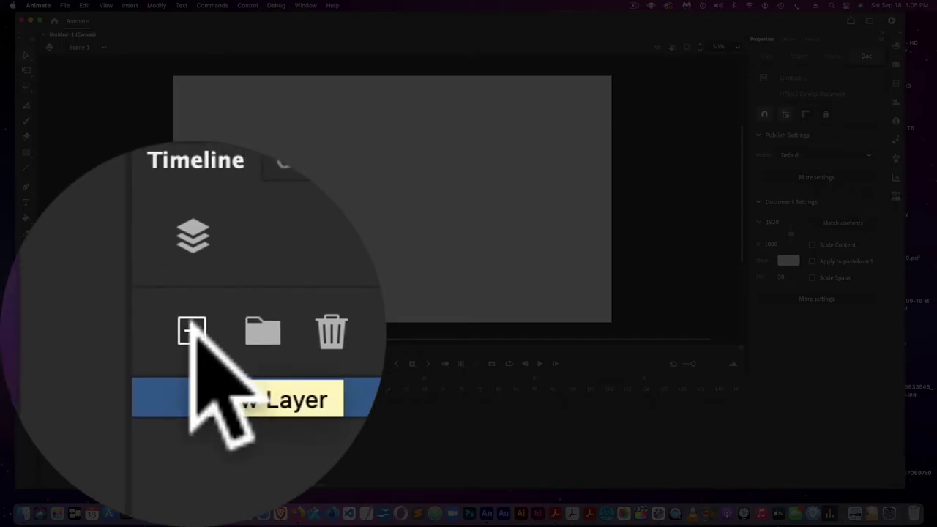
- Add six new layers so the timeline holds Layer_1 through Layer_7
{"action": "left_click", "coordinate": [51, 384]}
{"action": "left_click", "coordinate": [51, 384]}
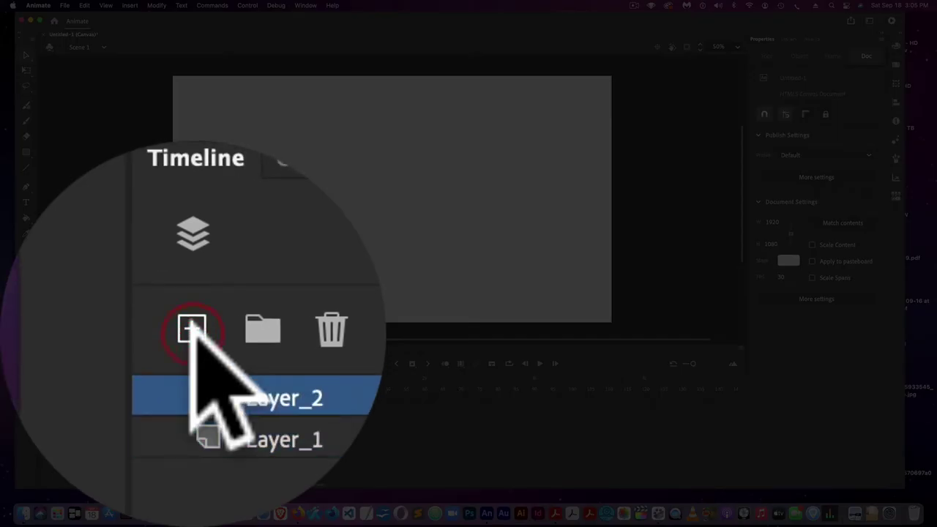
{"action": "left_click", "coordinate": [51, 384]}
{"action": "left_click", "coordinate": [51, 384]}
{"action": "left_click", "coordinate": [51, 384]}
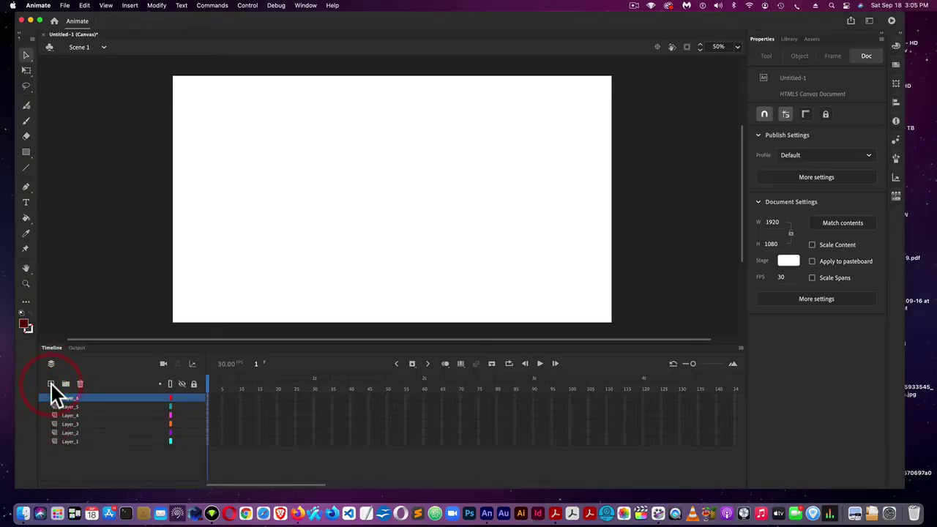
{"action": "left_click", "coordinate": [52, 384]}
- Pick a dark grey stage colour in Document Settings
{"action": "left_click", "coordinate": [161, 6]}
{"action": "left_click", "coordinate": [159, 18]}
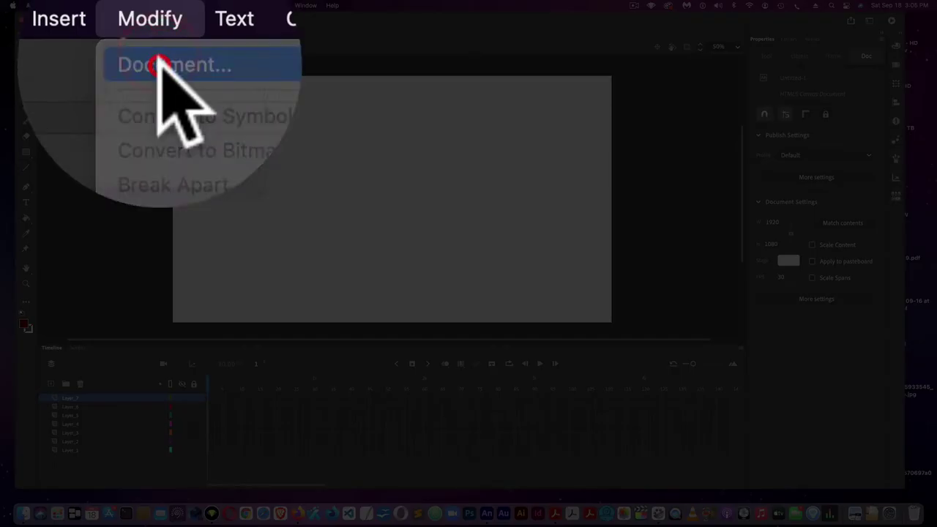
{"action": "left_click", "coordinate": [533, 218]}
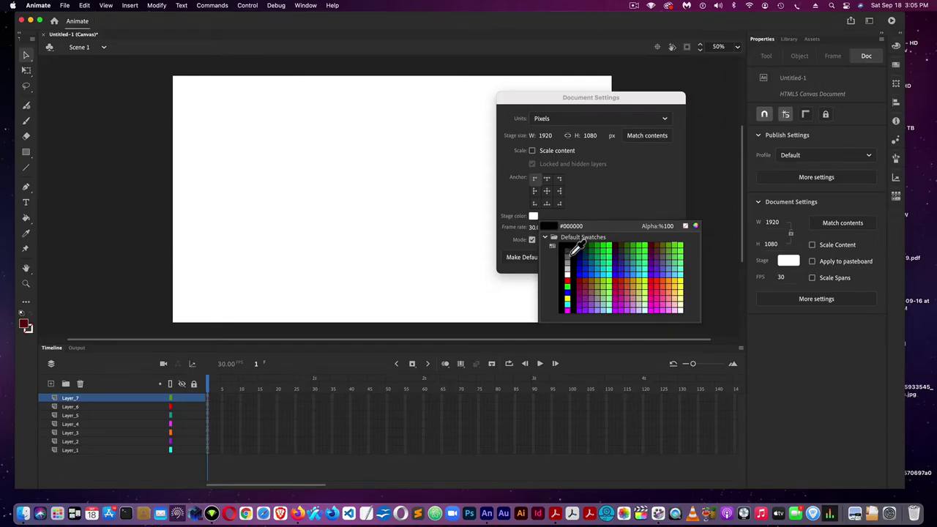
{"action": "left_click", "coordinate": [568, 256]}
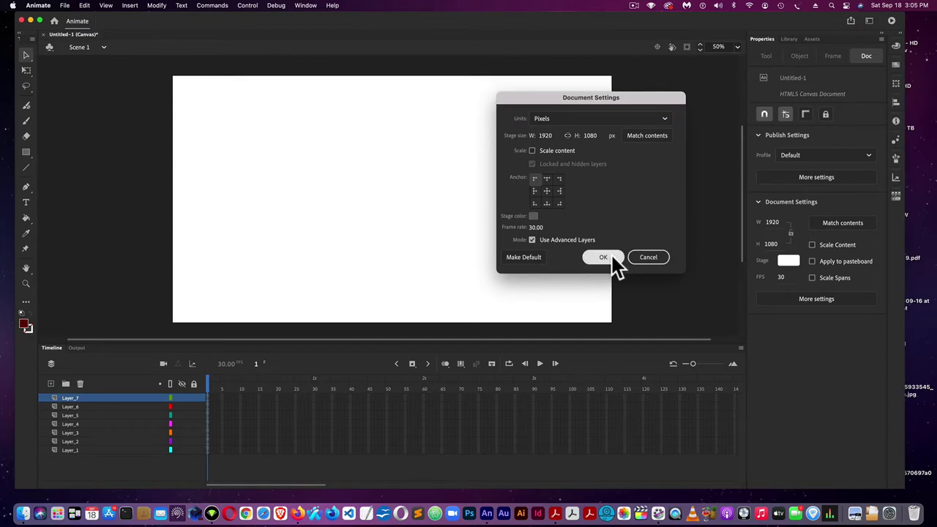
- Apply the grey stage and rename the top layer to Actions
{"action": "left_click", "coordinate": [603, 257]}
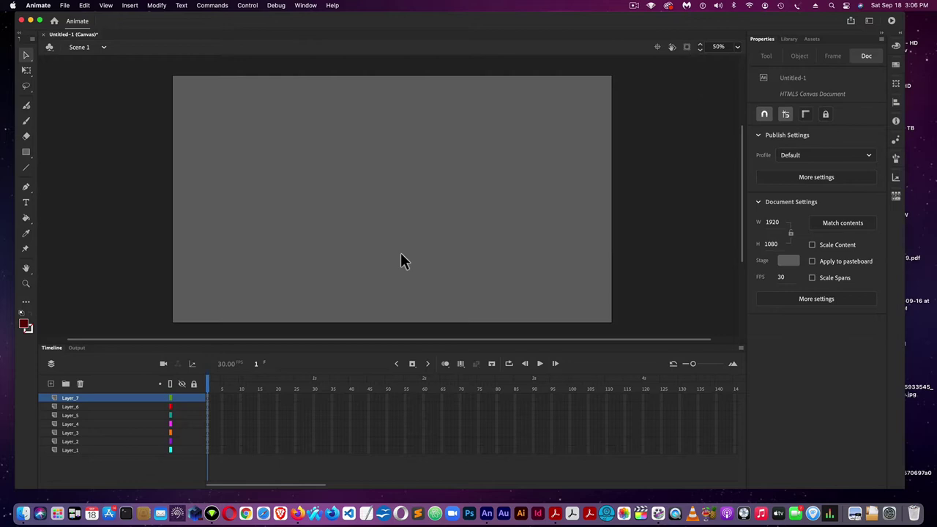
{"action": "double_click", "coordinate": [70, 398]}
{"action": "type", "text": "Code"}
{"action": "key", "text": "BackSpace"}
{"action": "key", "text": "BackSpace"}
{"action": "key", "text": "BackSpace"}
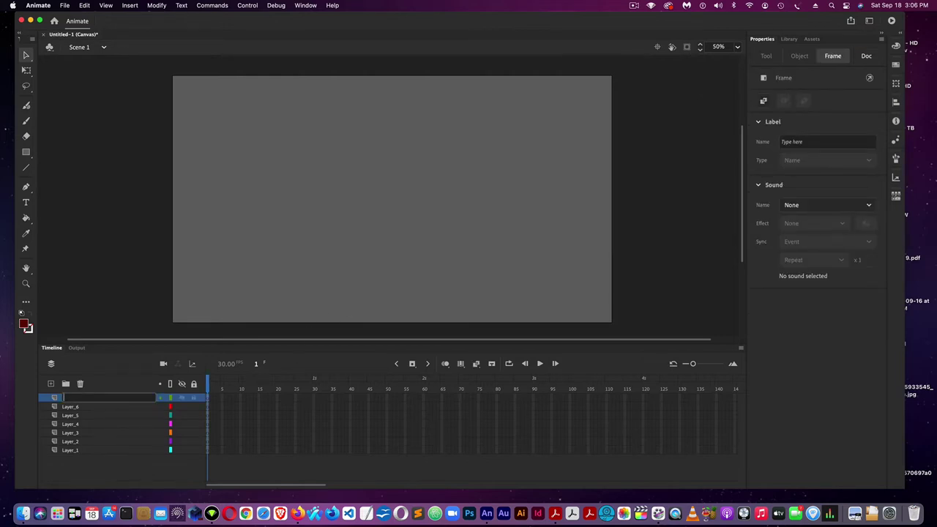
{"action": "type", "text": "Action"}
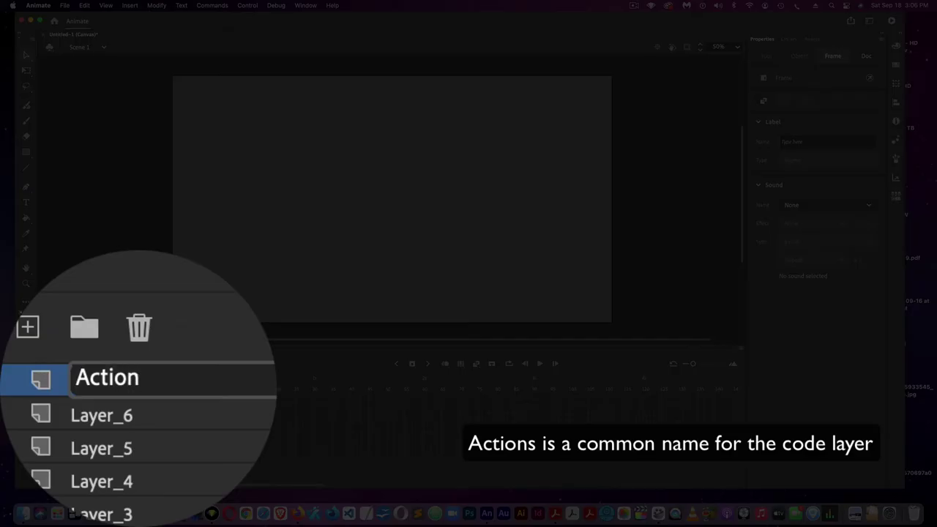
{"action": "type", "text": "s"}
{"action": "left_click", "coordinate": [140, 377]}
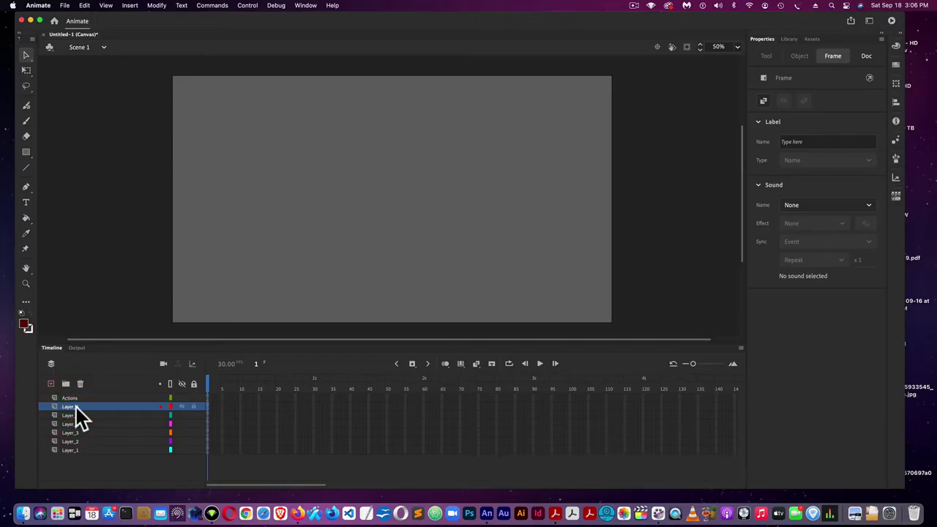
- Rename Layer_6 to Buttons
{"action": "double_click", "coordinate": [76, 407]}
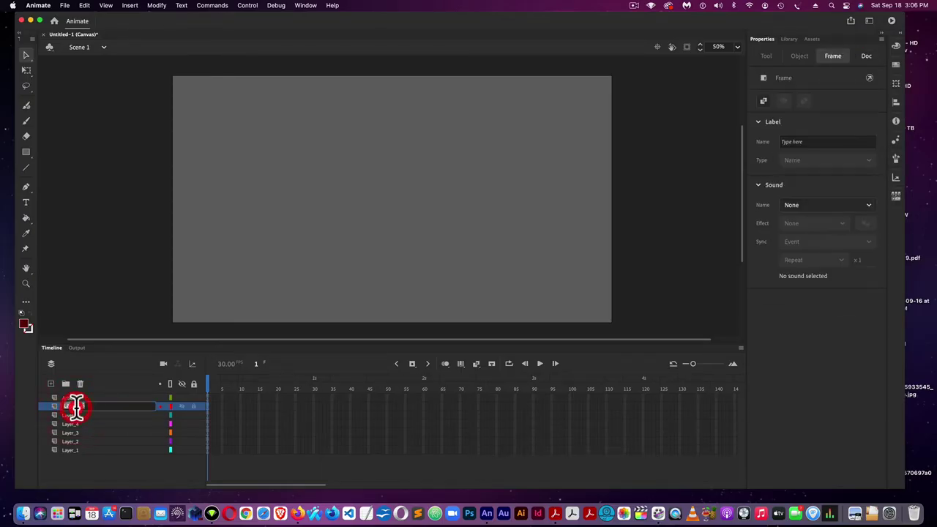
{"action": "type", "text": "Bu"}
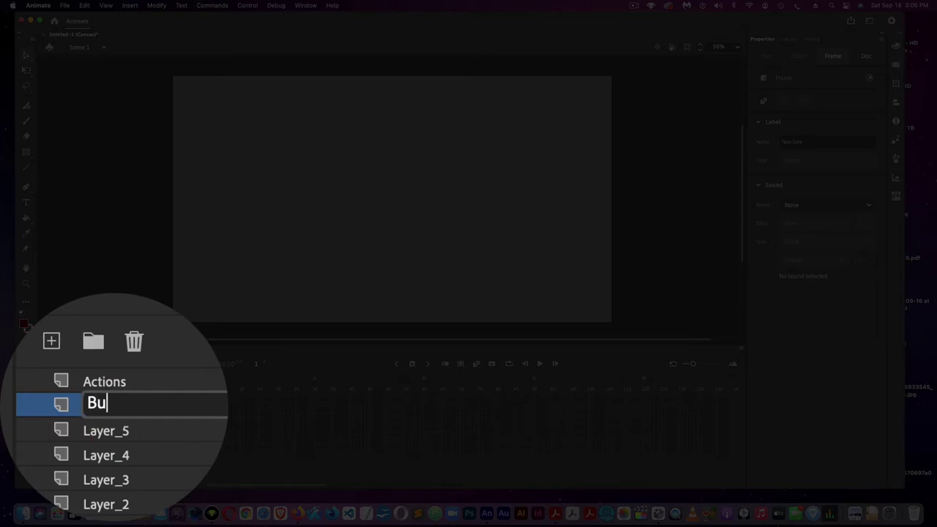
{"action": "type", "text": "ttons"}
{"action": "key", "text": "Return"}
- Insert keyframes at frame 100 across all seven layers
{"action": "left_click", "coordinate": [207, 414]}
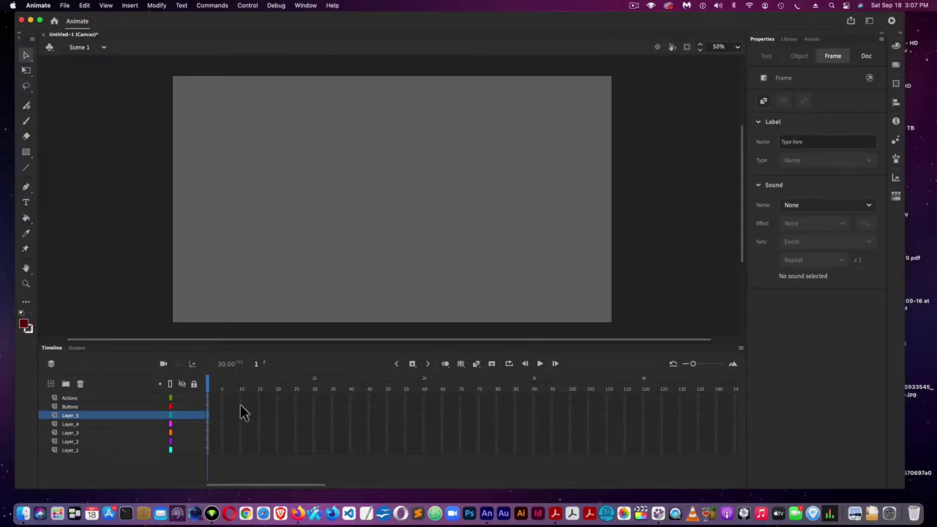
{"action": "left_click", "coordinate": [570, 396]}
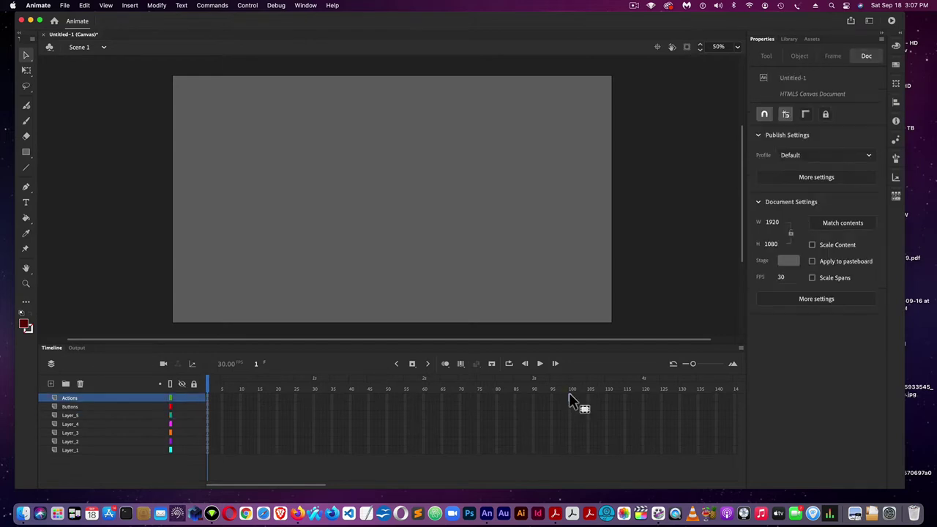
{"action": "left_click", "coordinate": [570, 452], "text": "shift"}
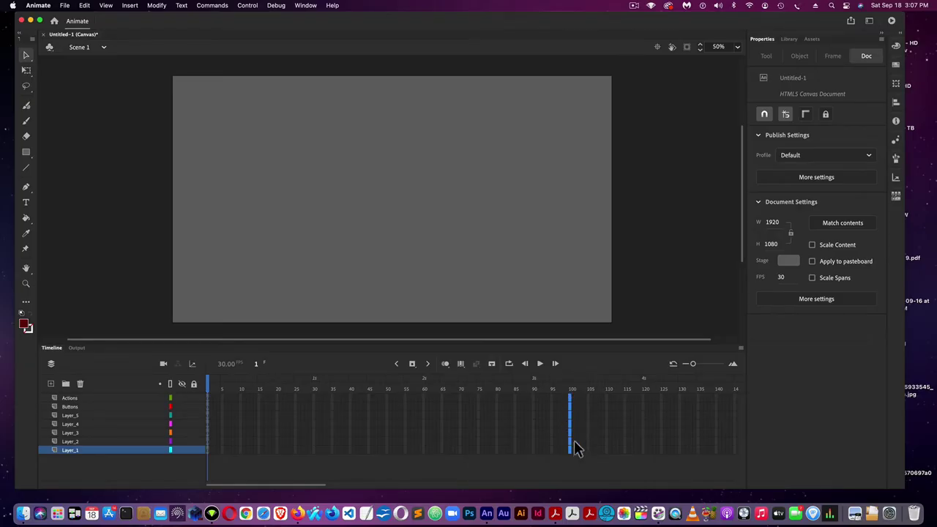
{"action": "right_click", "coordinate": [569, 415]}
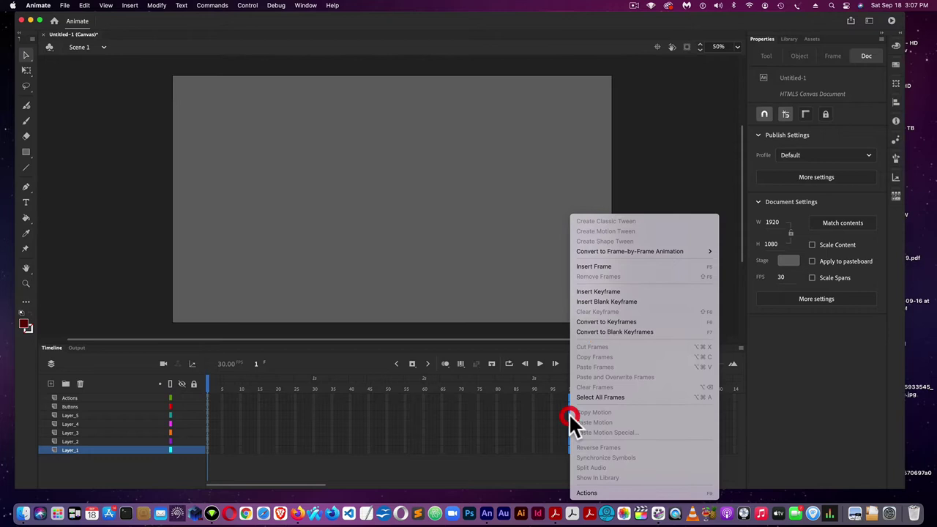
{"action": "left_click", "coordinate": [613, 291]}
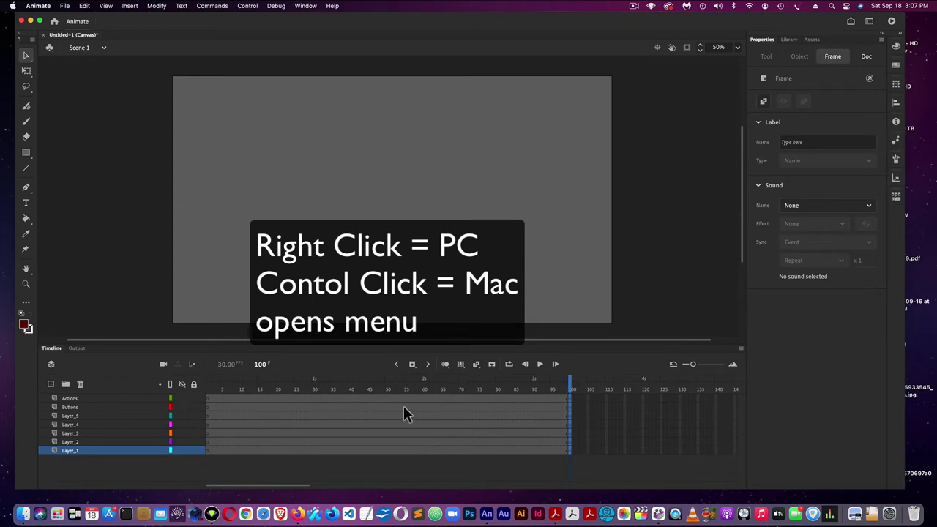
- On frame 1 of the Buttons layer, draw a small yellow rectangle in the stage's lower left
{"action": "left_click", "coordinate": [209, 408]}
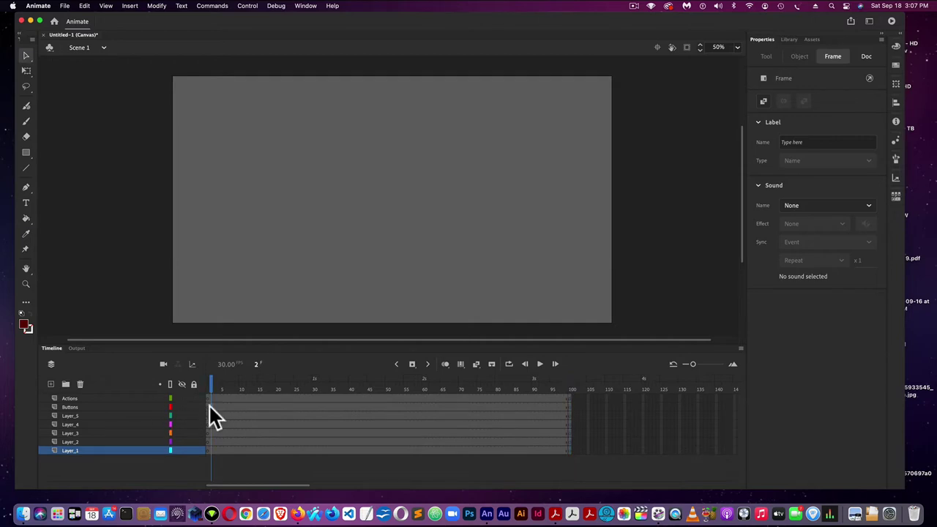
{"action": "left_click", "coordinate": [208, 407]}
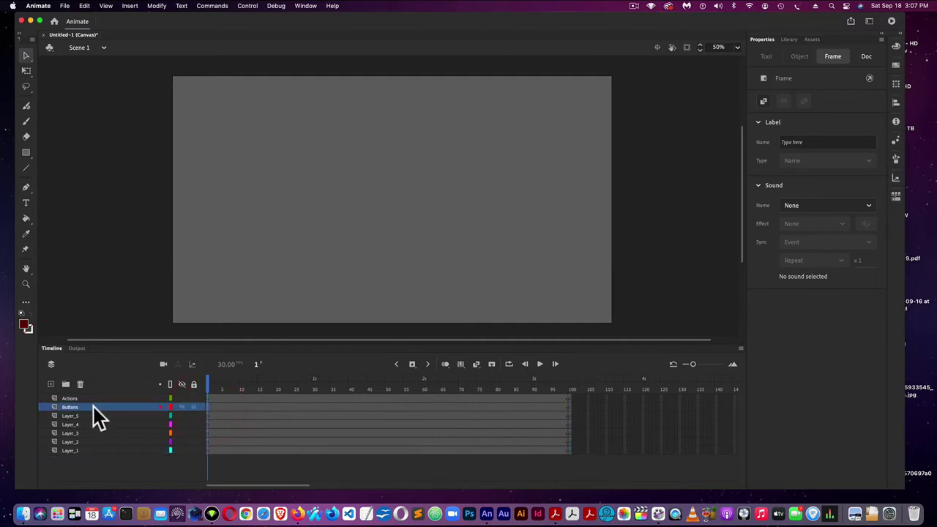
{"action": "left_click", "coordinate": [209, 407]}
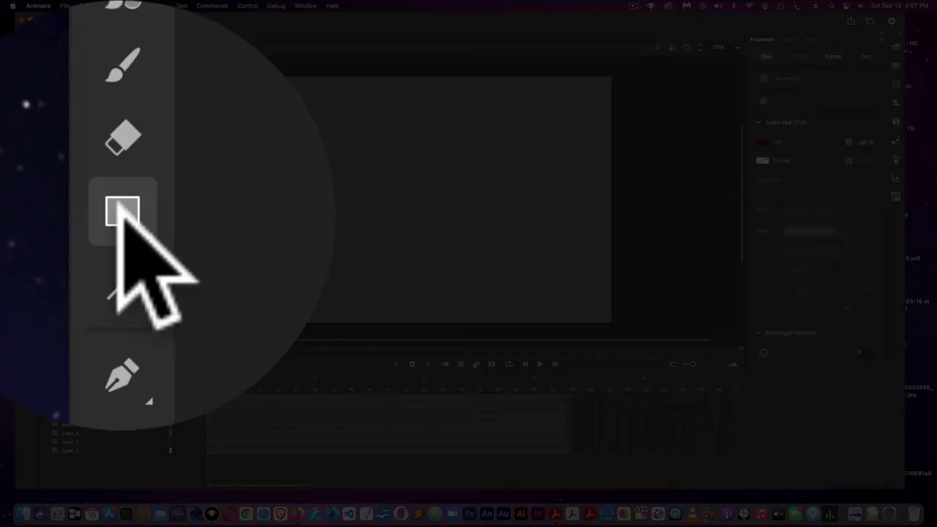
{"action": "left_click", "coordinate": [27, 154]}
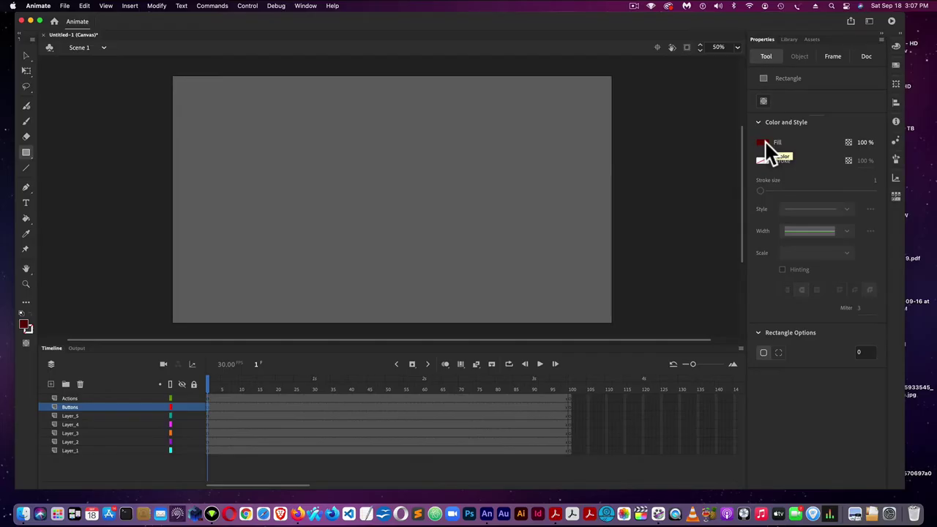
{"action": "left_click", "coordinate": [765, 145]}
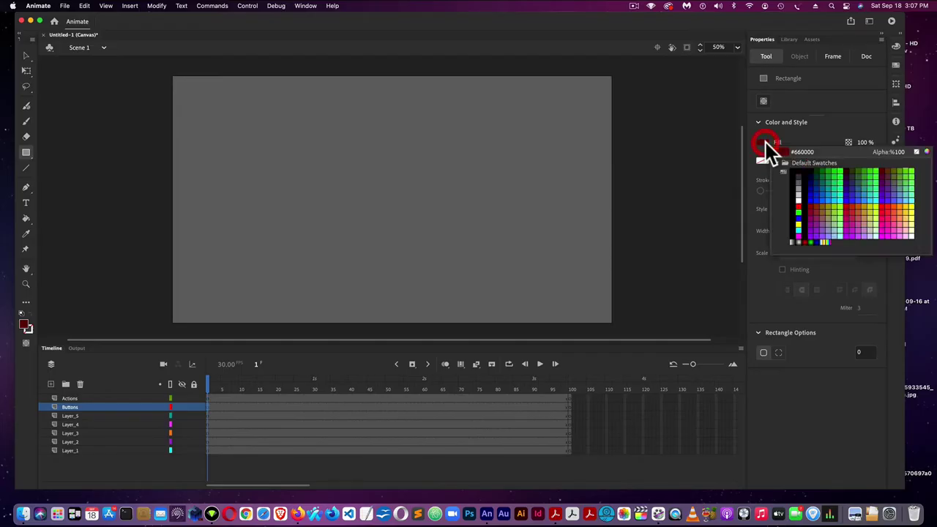
{"action": "left_click", "coordinate": [900, 212]}
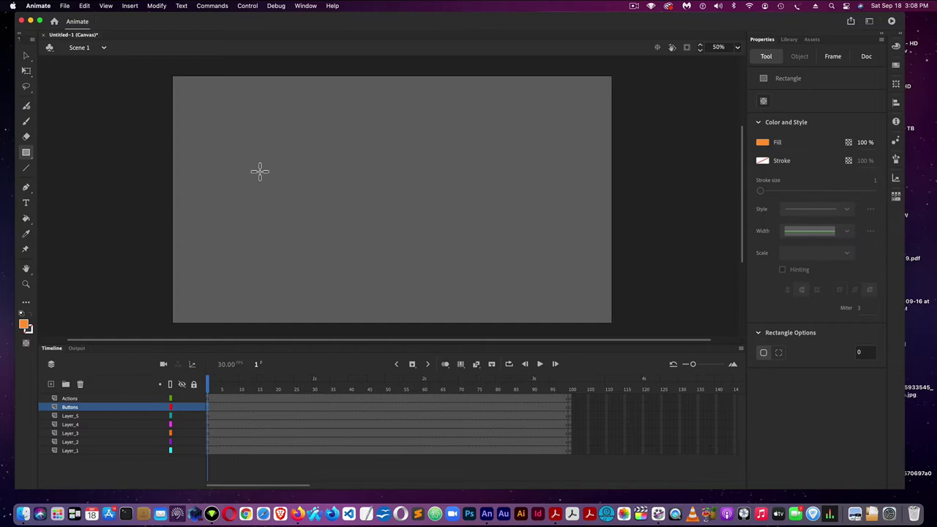
{"action": "left_click", "coordinate": [763, 143]}
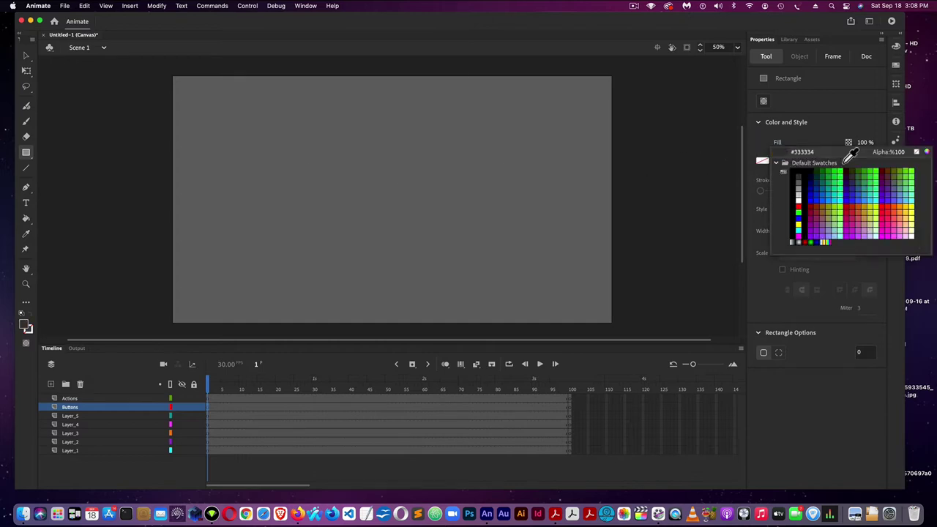
{"action": "left_click", "coordinate": [912, 214]}
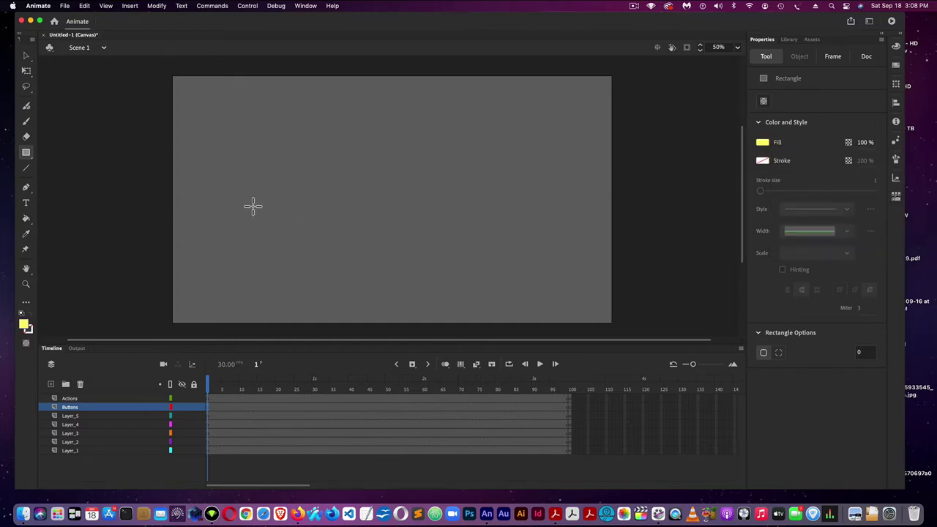
{"action": "left_click_drag", "start_coordinate": [212, 238], "coordinate": [283, 254]}
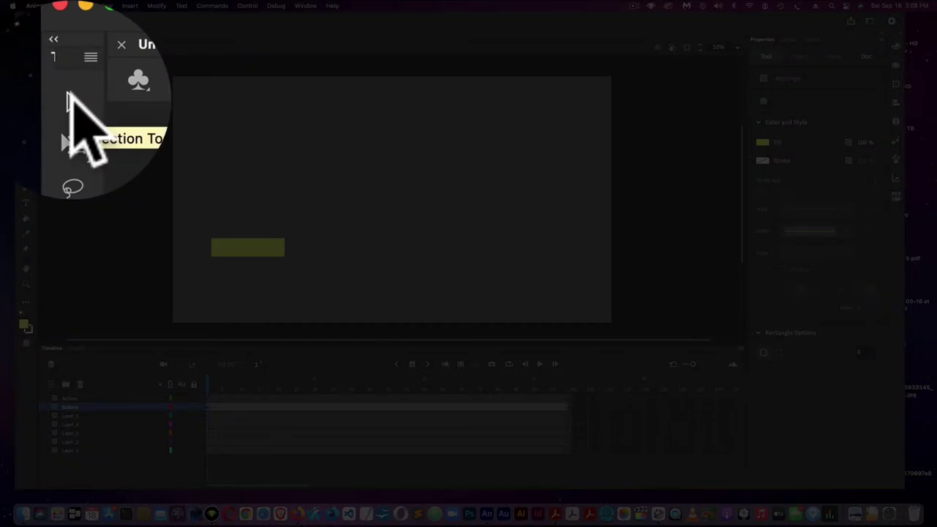
- Convert the yellow rectangle into a Button symbol, Symbol 1, and show the Library
{"action": "left_click", "coordinate": [25, 55]}
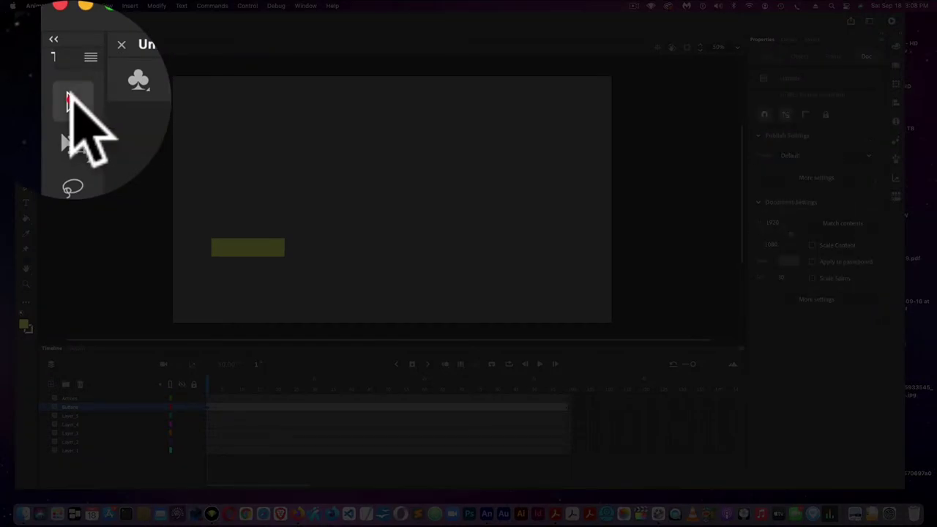
{"action": "left_click_drag", "start_coordinate": [201, 225], "coordinate": [298, 270]}
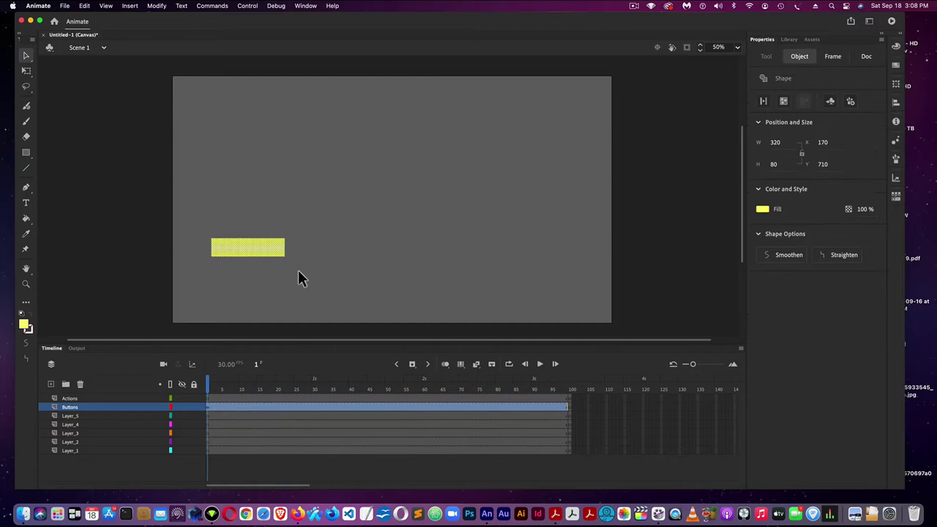
{"action": "left_click", "coordinate": [158, 8]}
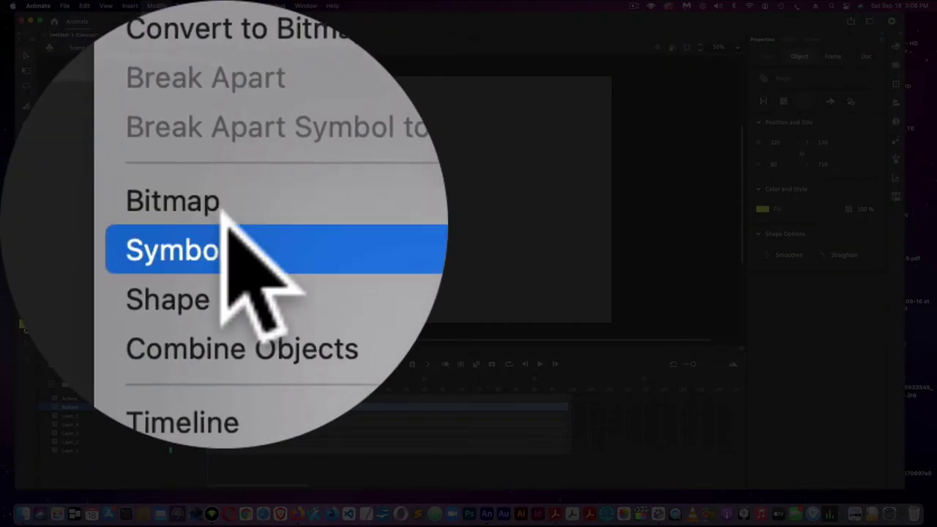
{"action": "left_click", "coordinate": [183, 35]}
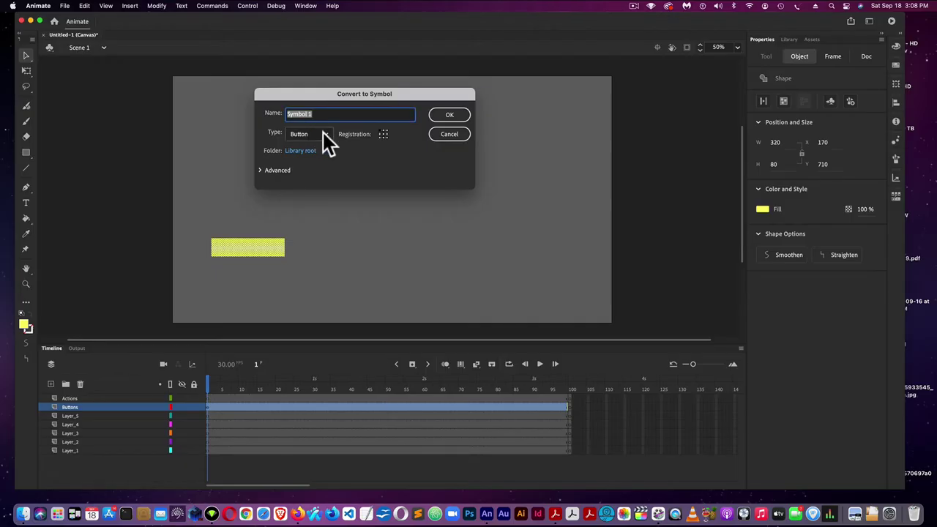
{"action": "left_click", "coordinate": [324, 134]}
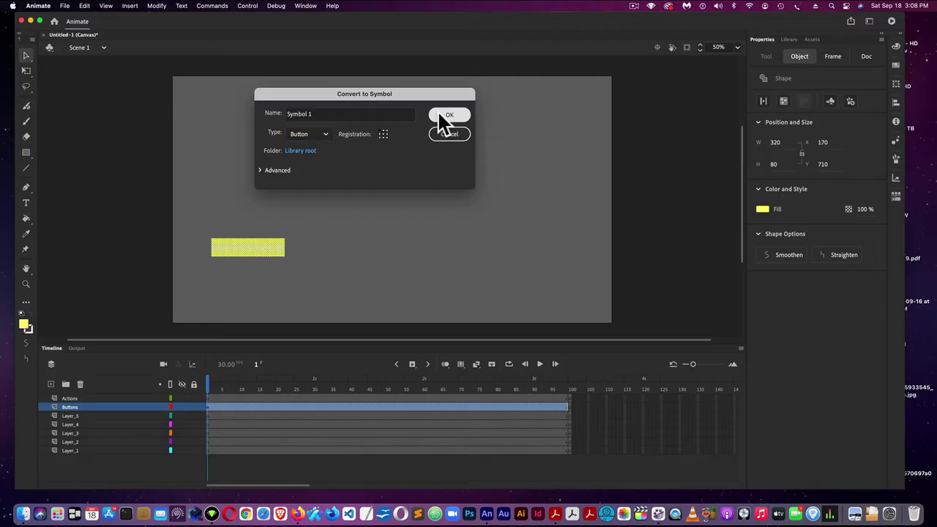
{"action": "left_click", "coordinate": [438, 113]}
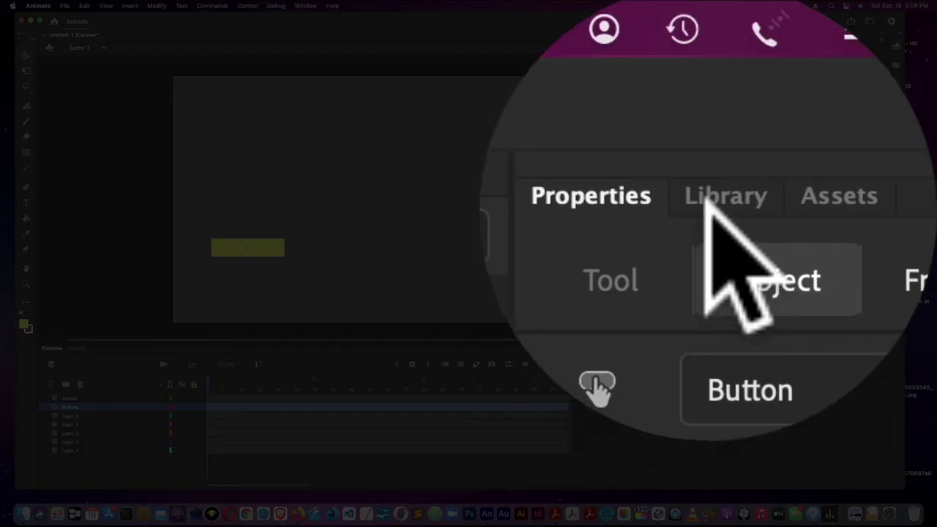
{"action": "left_click", "coordinate": [788, 39]}
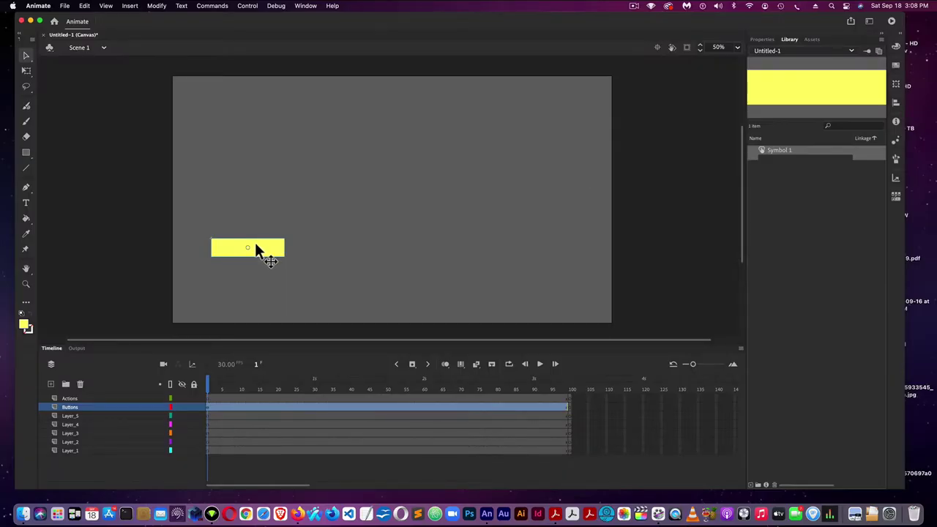
- Delete the stage instance and add keyframes for Symbol 1's Over, Down and Hit states
{"action": "key", "text": "Delete"}
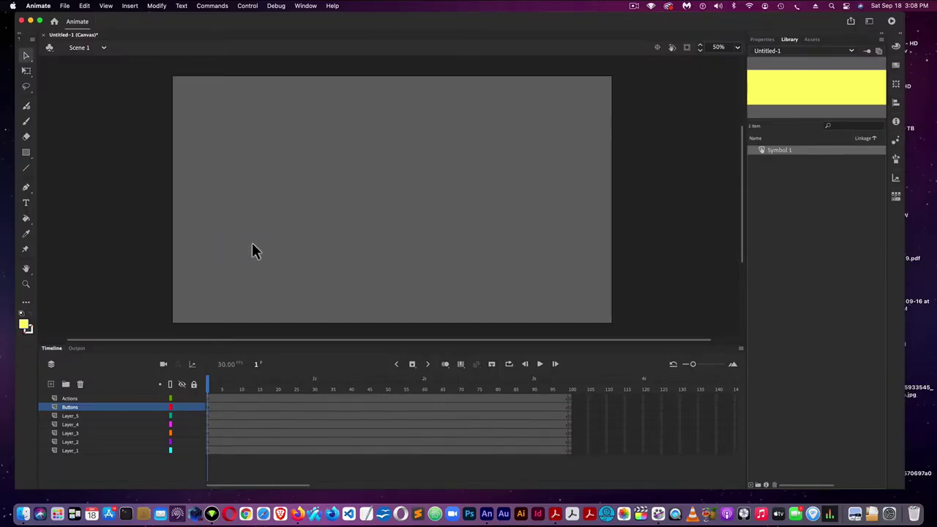
{"action": "double_click", "coordinate": [812, 83]}
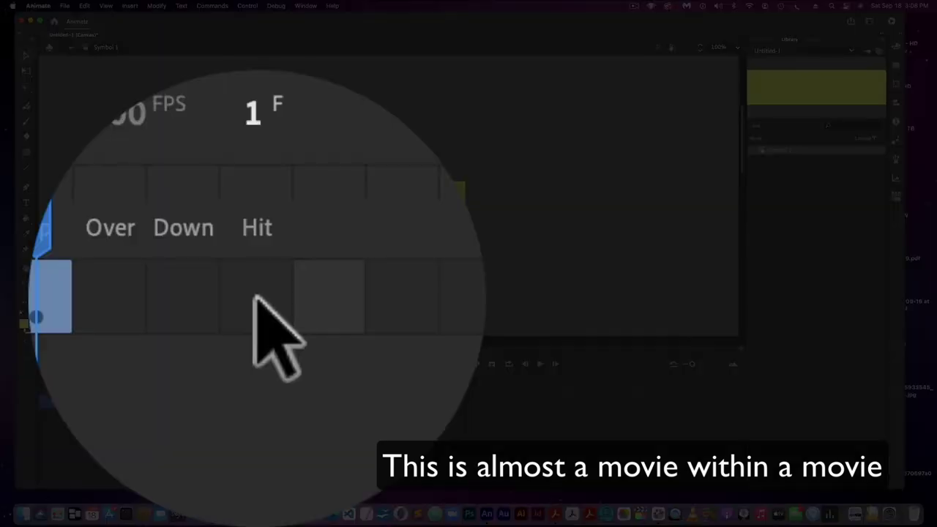
{"action": "left_click", "coordinate": [256, 299]}
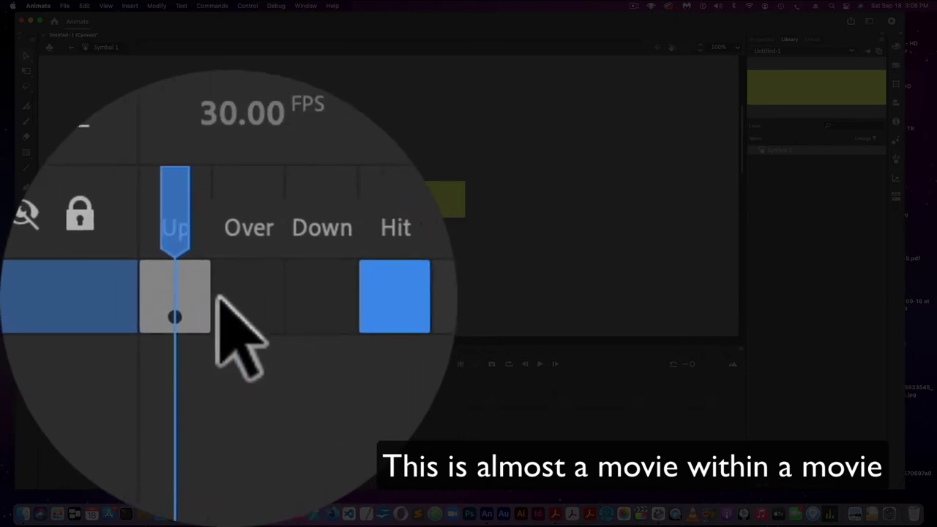
{"action": "left_click", "coordinate": [110, 296]}
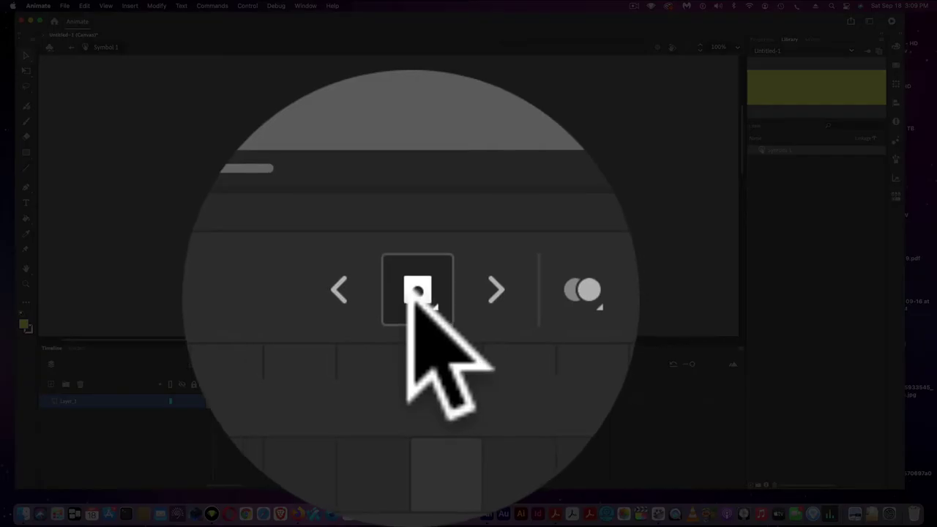
{"action": "left_click", "coordinate": [412, 364]}
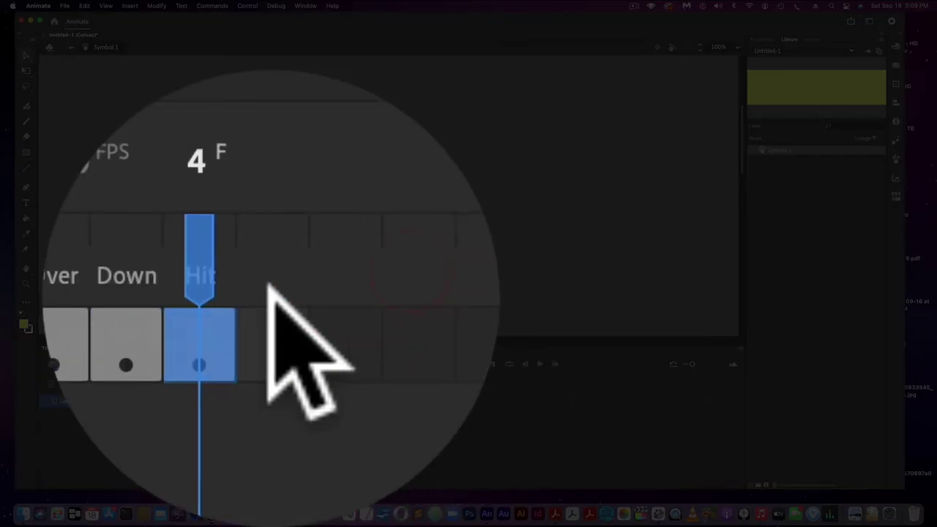
- Colour the Over state rectangle green and the Down state rectangle red
{"action": "left_click", "coordinate": [227, 401]}
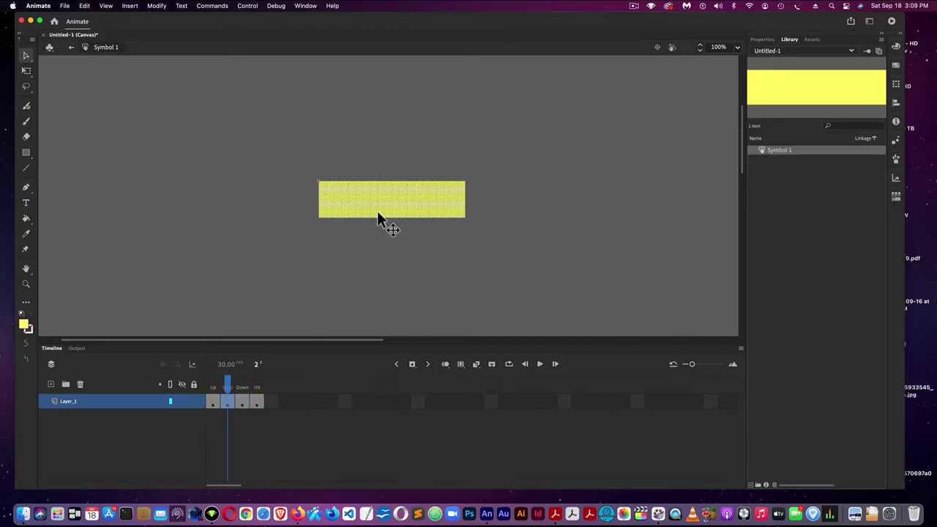
{"action": "left_click", "coordinate": [23, 324]}
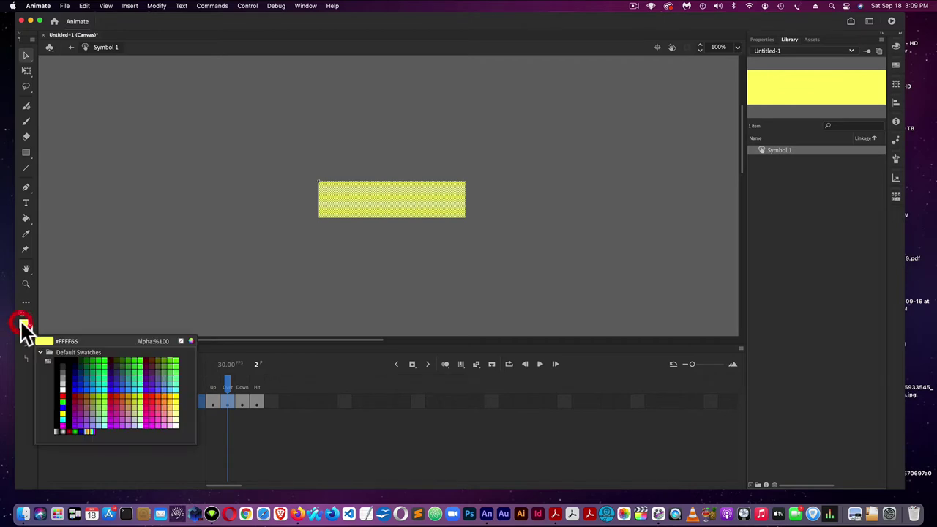
{"action": "left_click", "coordinate": [104, 376]}
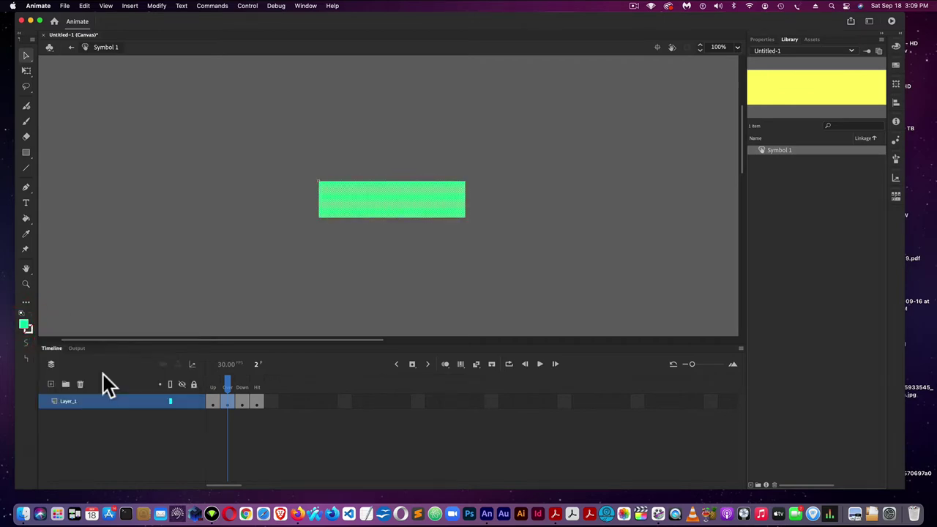
{"action": "left_click", "coordinate": [237, 402]}
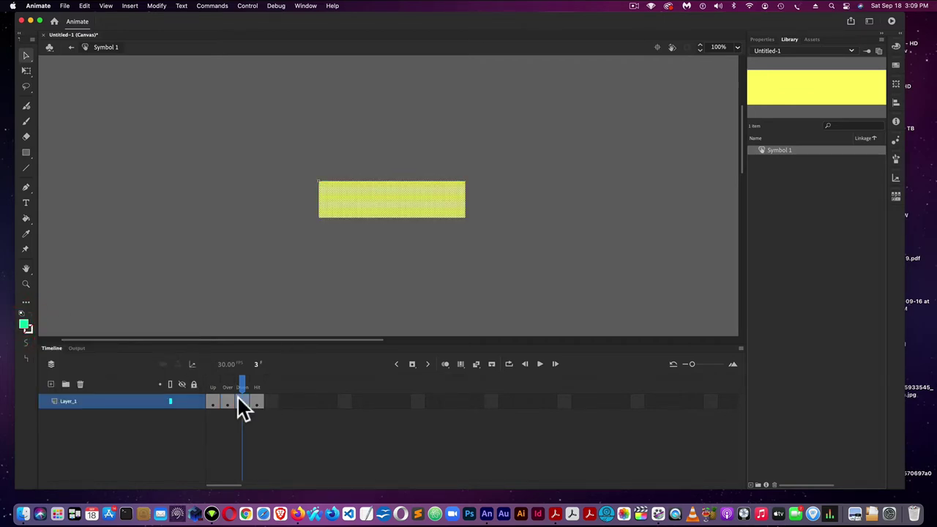
{"action": "left_click", "coordinate": [24, 324]}
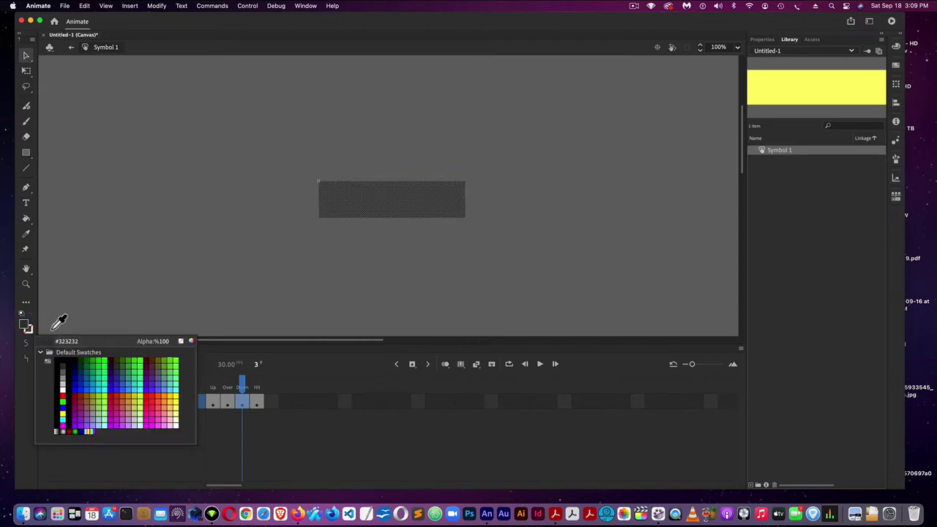
{"action": "left_click", "coordinate": [116, 395]}
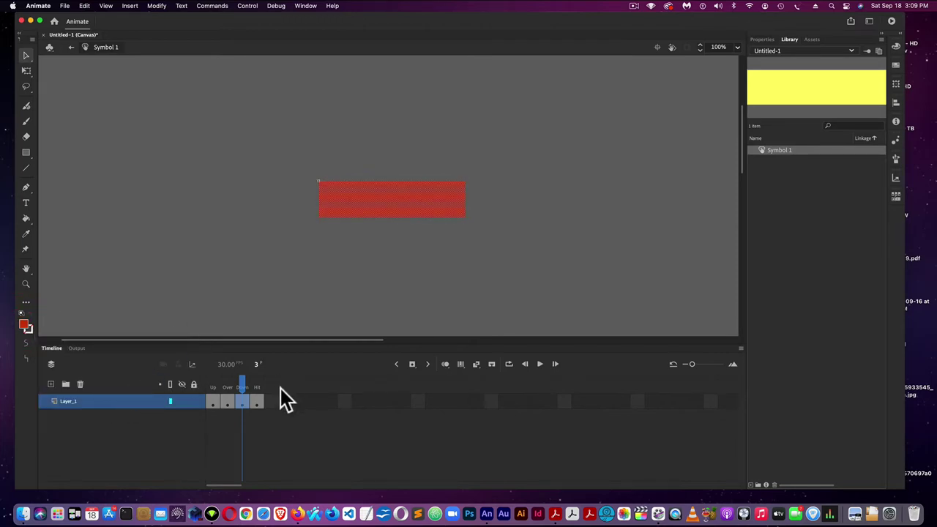
- Draw a larger red rectangle in the Hit frame as the button's hit area
{"action": "left_click_drag", "start_coordinate": [240, 378], "coordinate": [256, 384]}
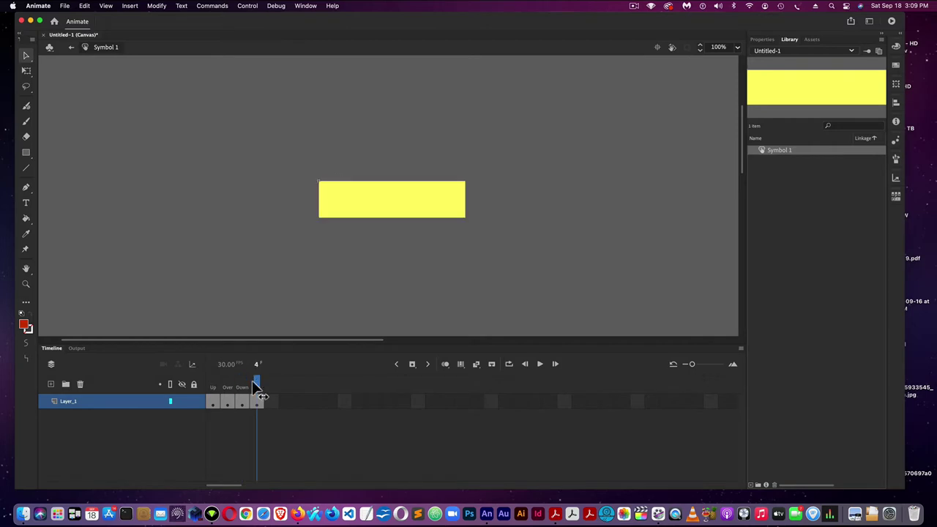
{"action": "left_click", "coordinate": [26, 154]}
{"action": "left_click_drag", "start_coordinate": [312, 172], "coordinate": [484, 226]}
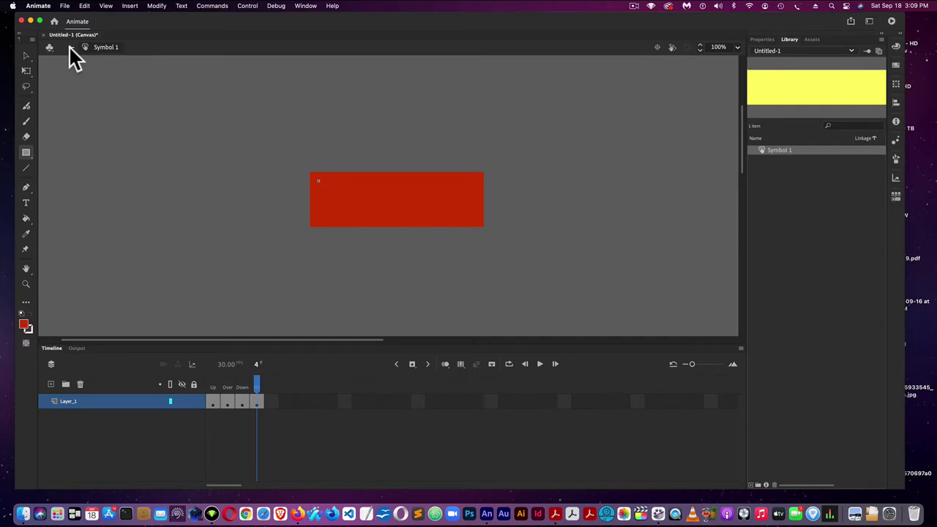
- Back in Scene 1, place three Symbol 1 button instances in a row on the stage
{"action": "left_click", "coordinate": [70, 48]}
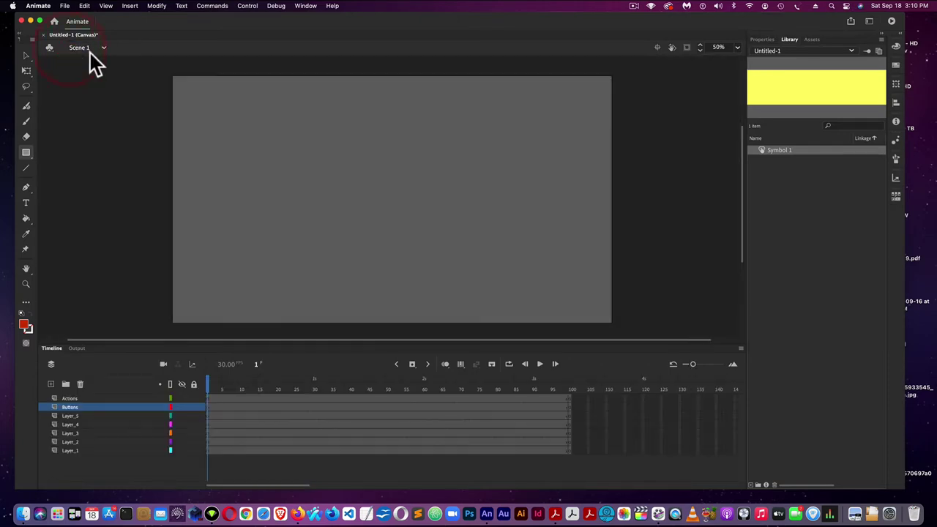
{"action": "left_click_drag", "start_coordinate": [818, 97], "coordinate": [251, 278]}
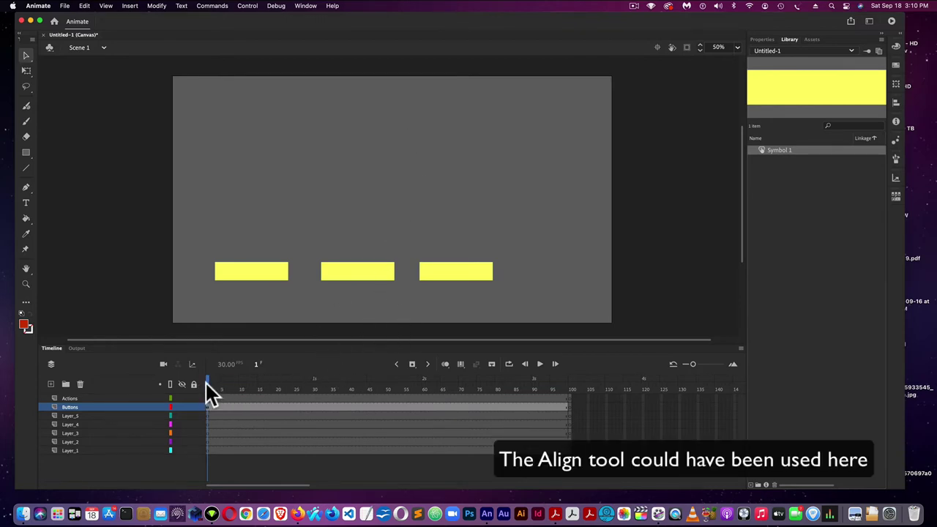
{"action": "mouse_move", "coordinate": [207, 383]}
{"action": "left_mouse_down"}
{"action": "mouse_move", "coordinate": [554, 382]}
{"action": "mouse_move", "coordinate": [207, 384]}
{"action": "left_mouse_up"}
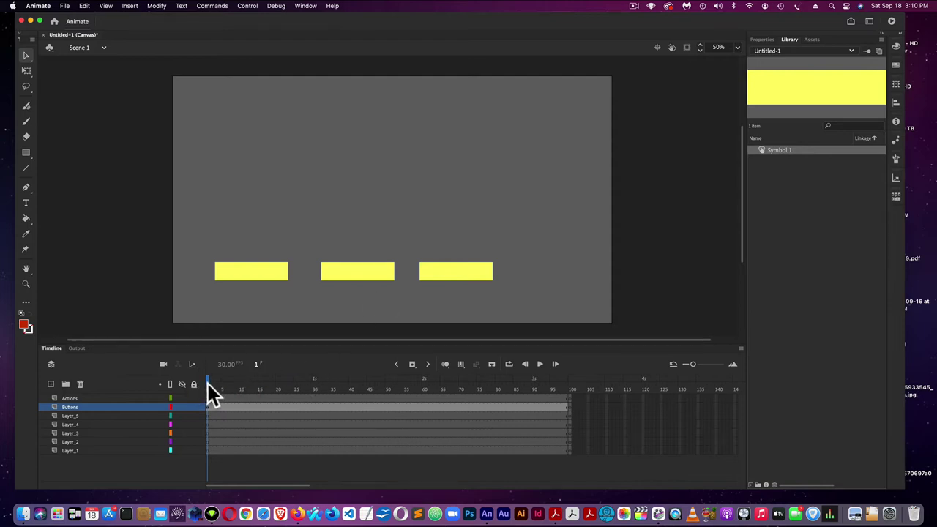
- Rename Layer_5, Layer_4 and Layer_3 to One, Two and Three
{"action": "left_click", "coordinate": [73, 417]}
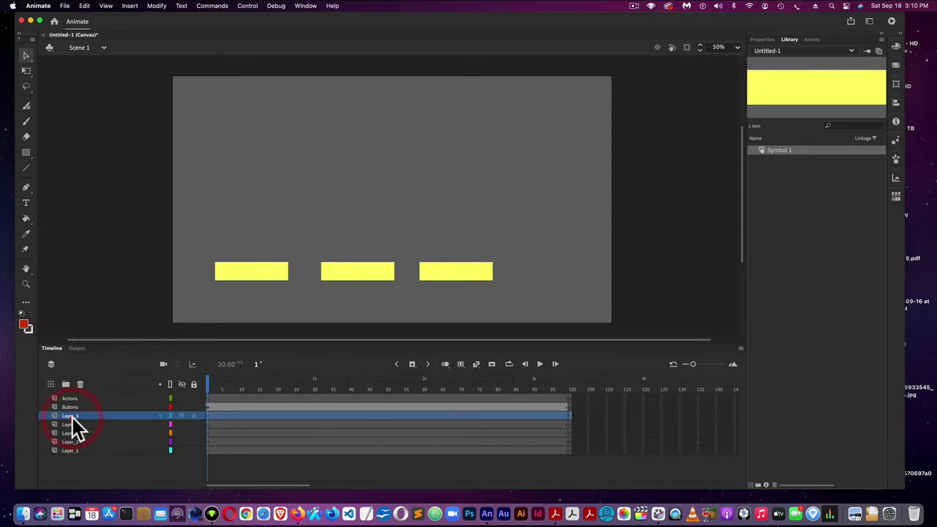
{"action": "double_click", "coordinate": [72, 417]}
{"action": "type", "text": "One"}
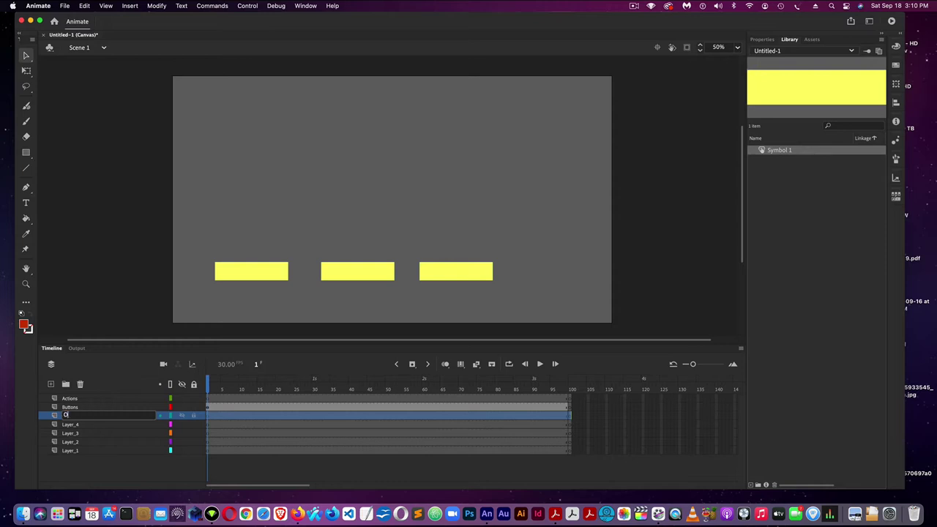
{"action": "left_click", "coordinate": [65, 429]}
{"action": "double_click", "coordinate": [65, 427]}
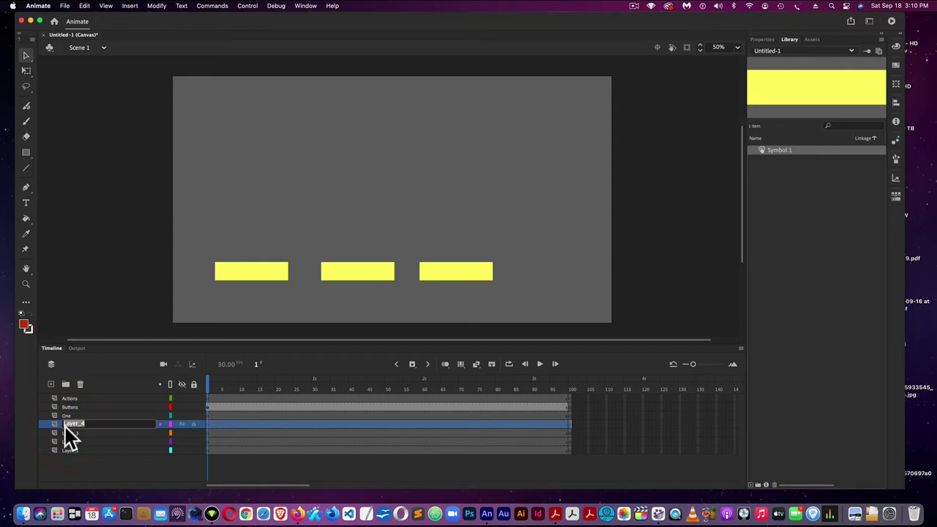
{"action": "type", "text": "Two"}
{"action": "left_click", "coordinate": [71, 432]}
{"action": "double_click", "coordinate": [71, 432]}
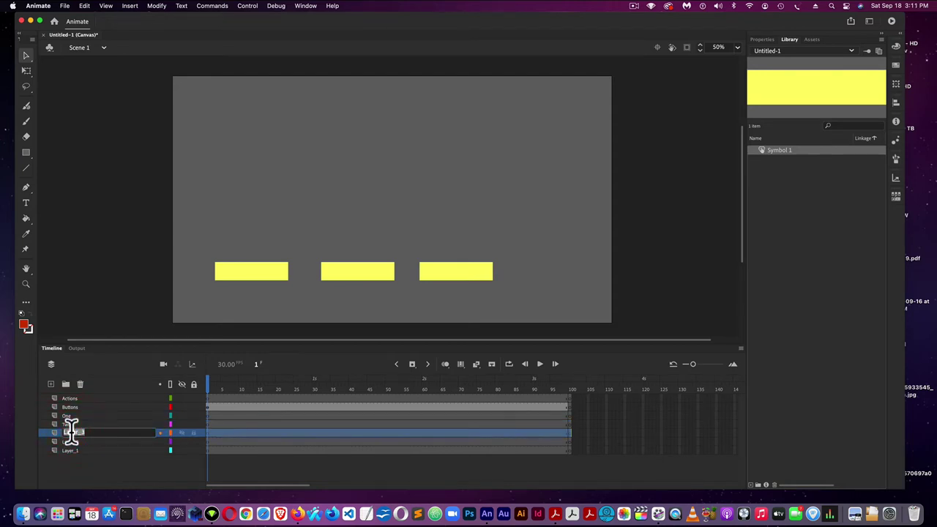
{"action": "type", "text": "Three"}
{"action": "left_click", "coordinate": [92, 446]}
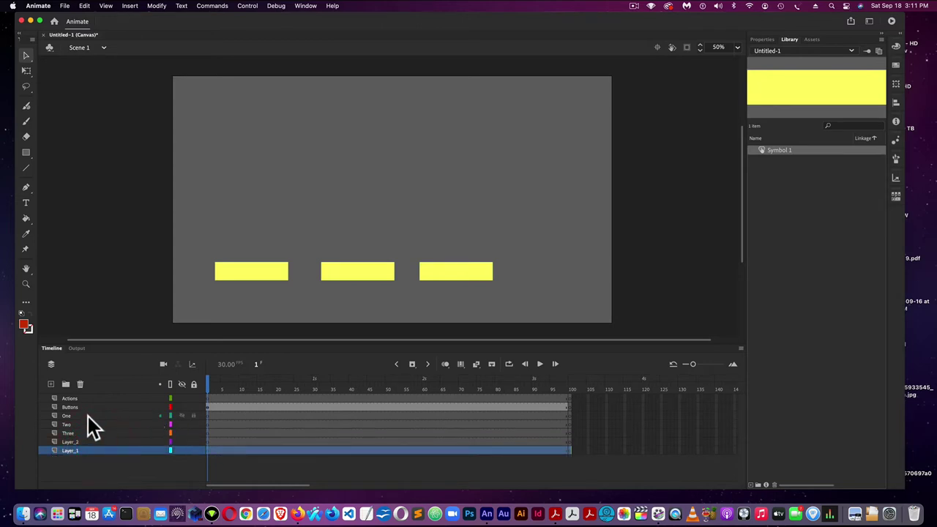
- Insert a keyframe at frame 20 on layer One
{"action": "left_click", "coordinate": [88, 416]}
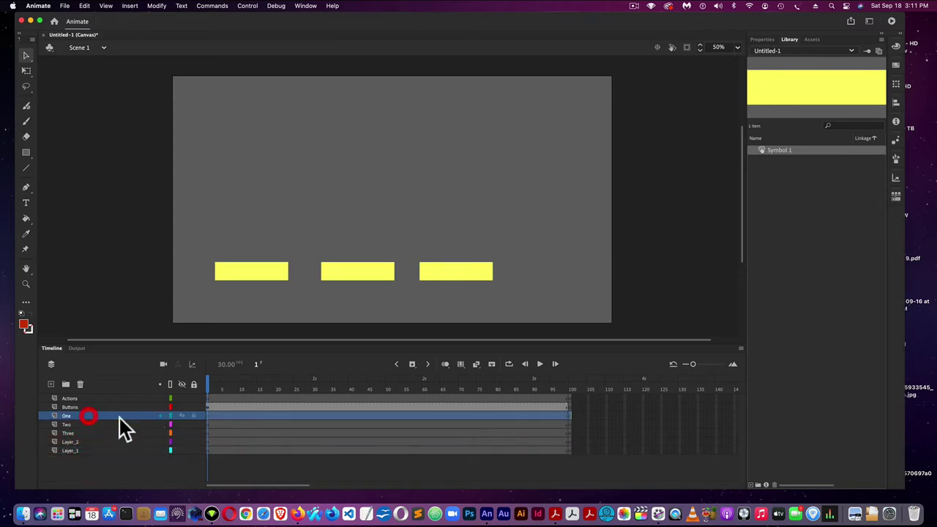
{"action": "left_click", "coordinate": [279, 414]}
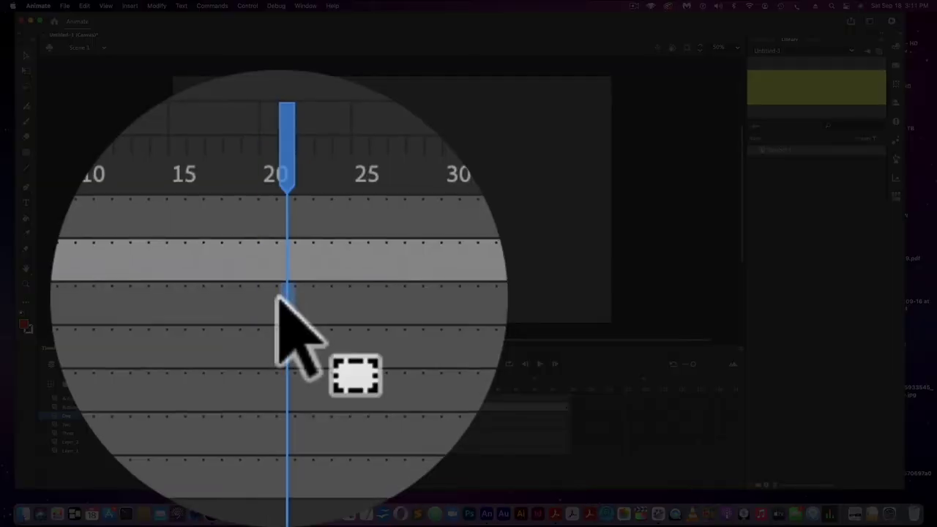
{"action": "right_click", "coordinate": [279, 300]}
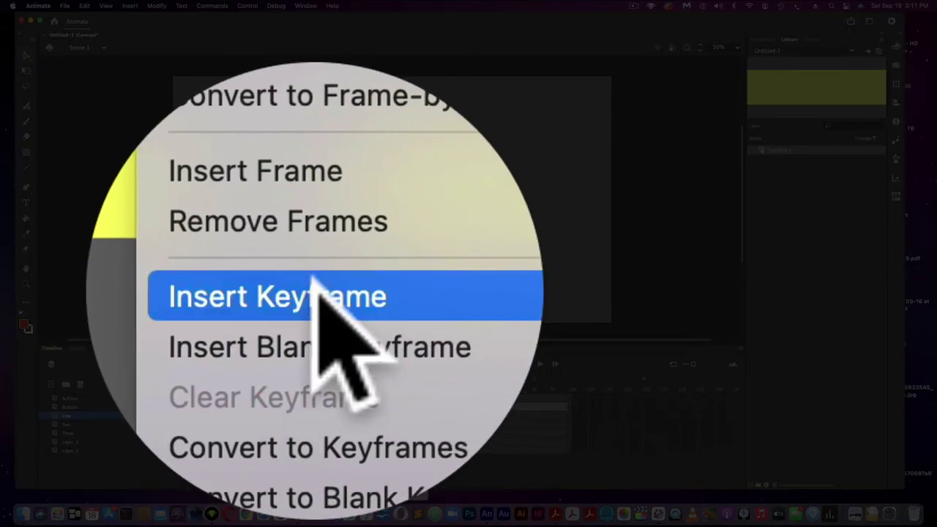
{"action": "left_click", "coordinate": [314, 294]}
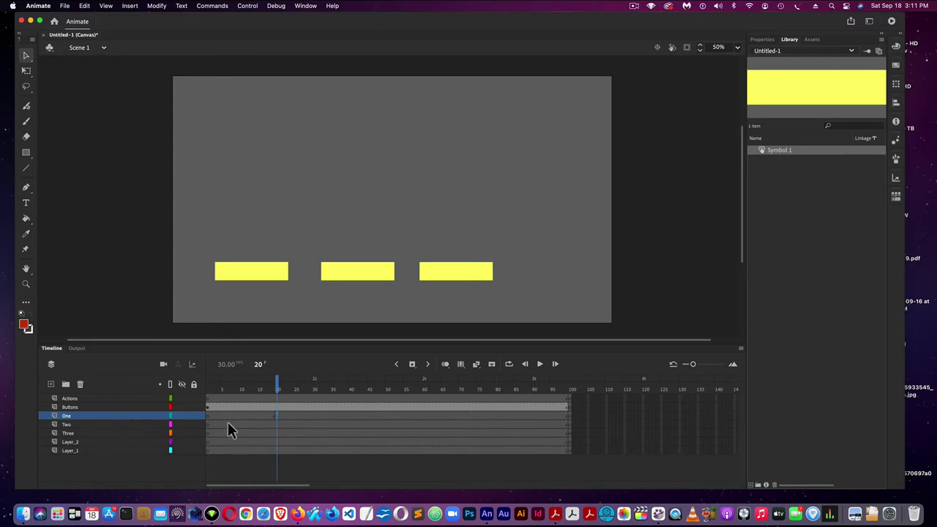
{"action": "left_click", "coordinate": [278, 415]}
{"action": "key", "text": "comma"}
- Draw a large red rectangle in the stage's upper left on that keyframe
{"action": "left_click", "coordinate": [26, 153]}
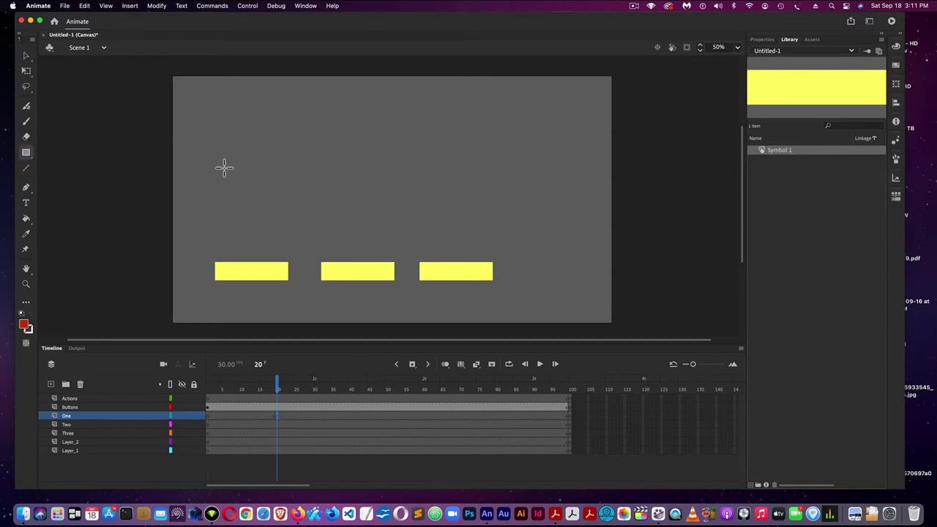
{"action": "left_click", "coordinate": [763, 42]}
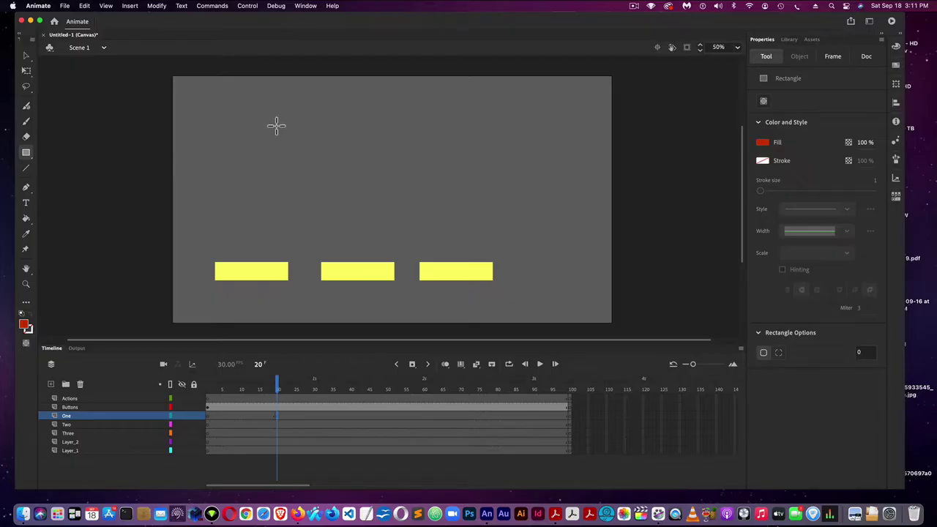
{"action": "left_click_drag", "start_coordinate": [220, 102], "coordinate": [404, 194]}
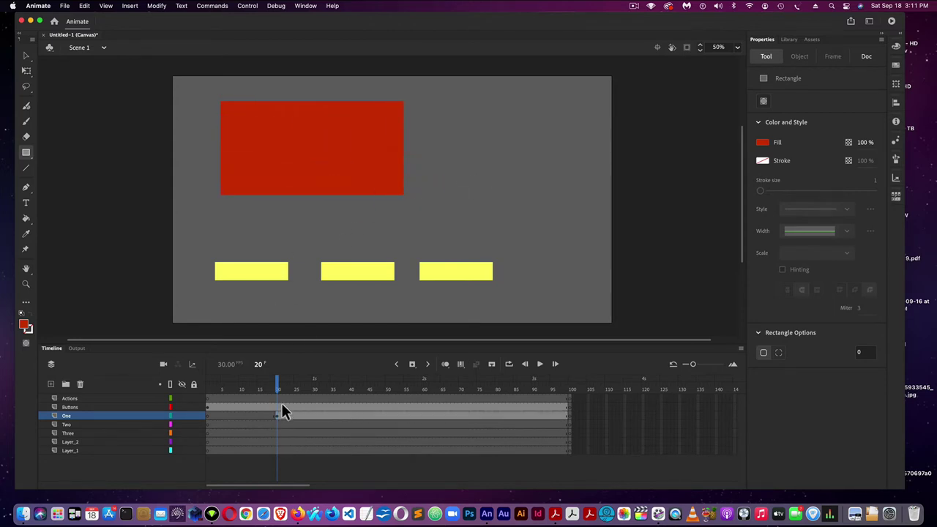
{"action": "left_click", "coordinate": [387, 433]}
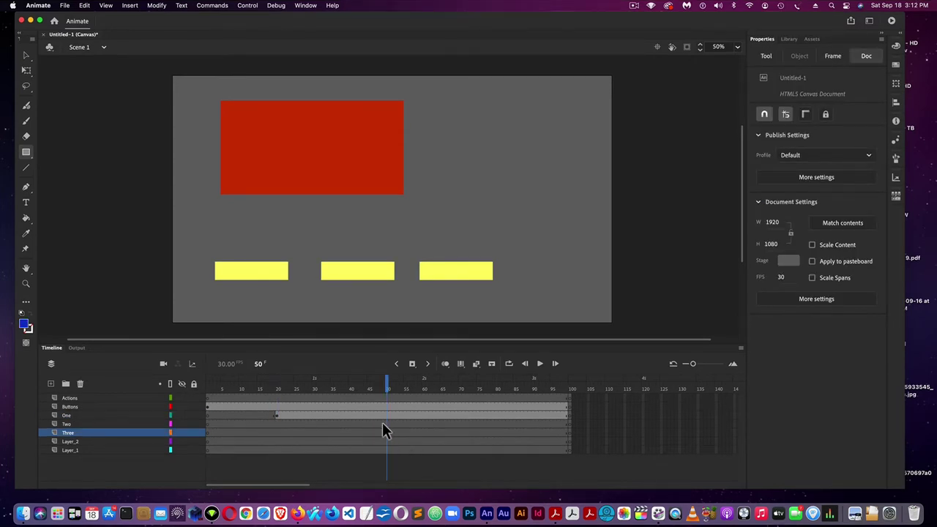
- Add a frame-50 keyframe on layer Two holding a blue rectangle right of the red one
{"action": "left_click", "coordinate": [382, 423]}
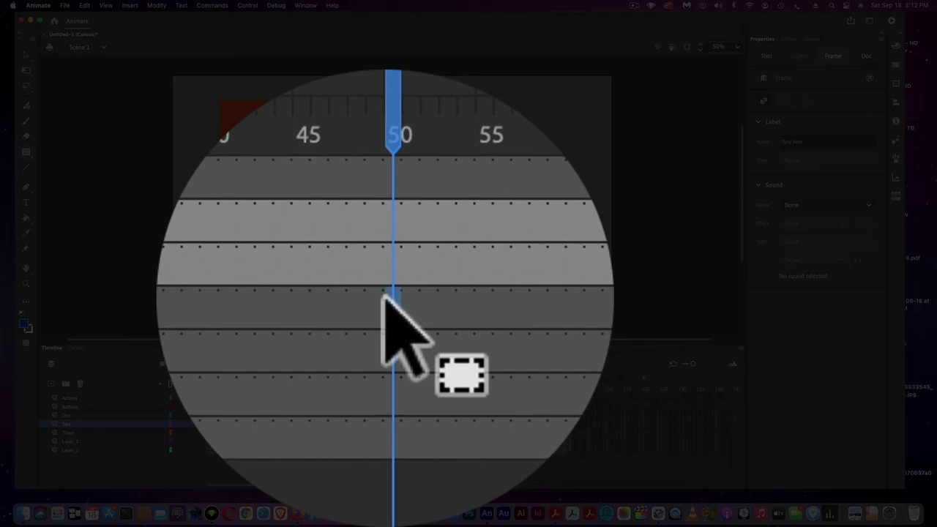
{"action": "right_click", "coordinate": [382, 425]}
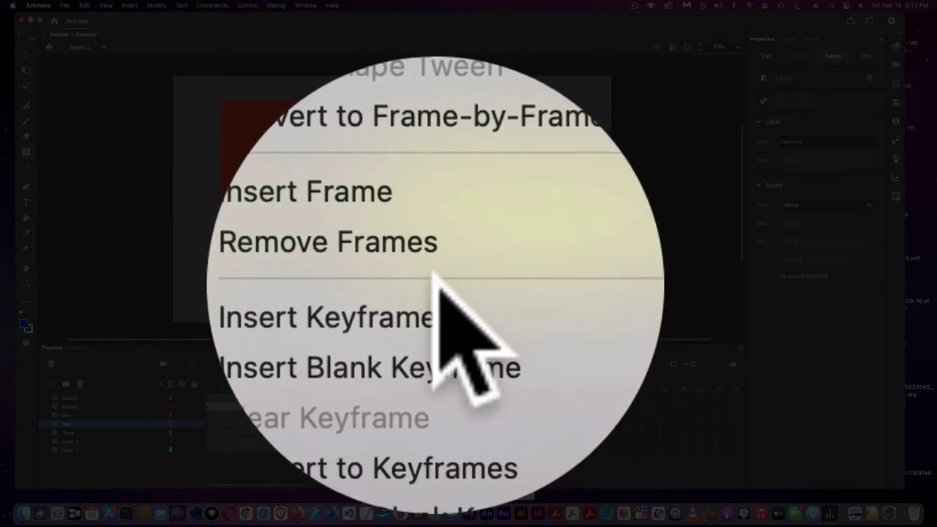
{"action": "left_click", "coordinate": [436, 287]}
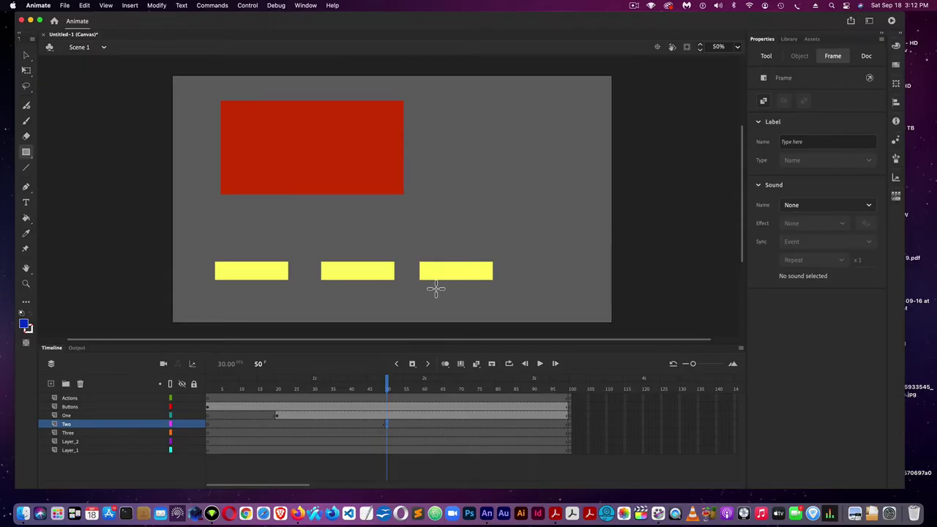
{"action": "left_click", "coordinate": [26, 152]}
{"action": "left_click_drag", "start_coordinate": [372, 167], "coordinate": [554, 233]}
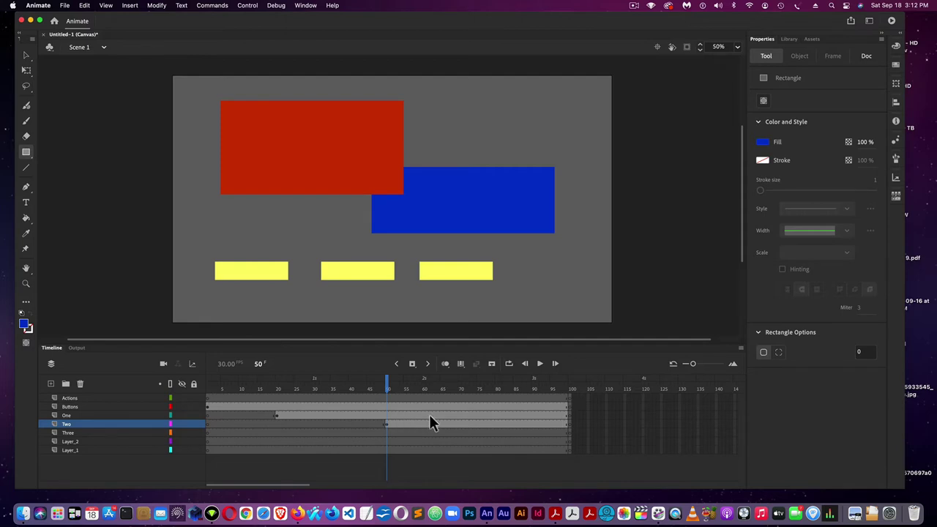
- Insert a keyframe at frame 72 on layer Three and draw a rectangle below the red one
{"action": "left_click", "coordinate": [92, 434]}
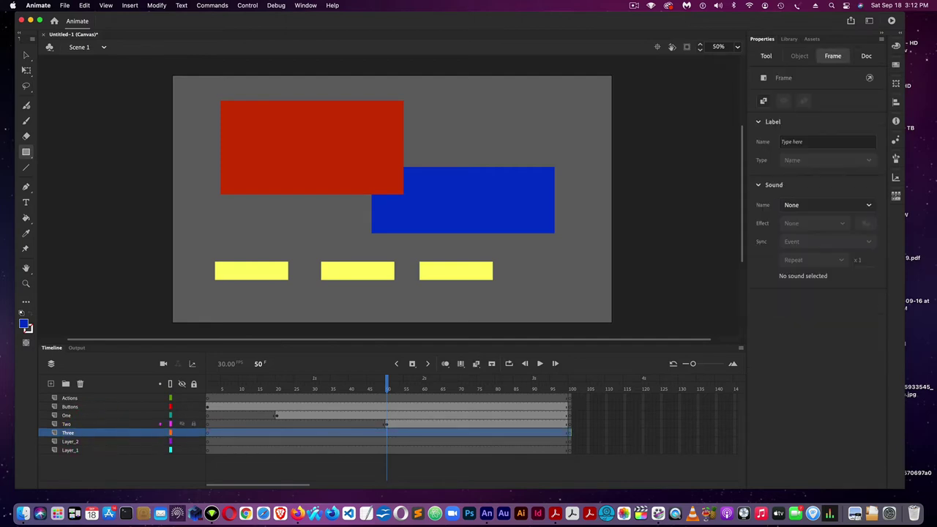
{"action": "right_click", "coordinate": [465, 431]}
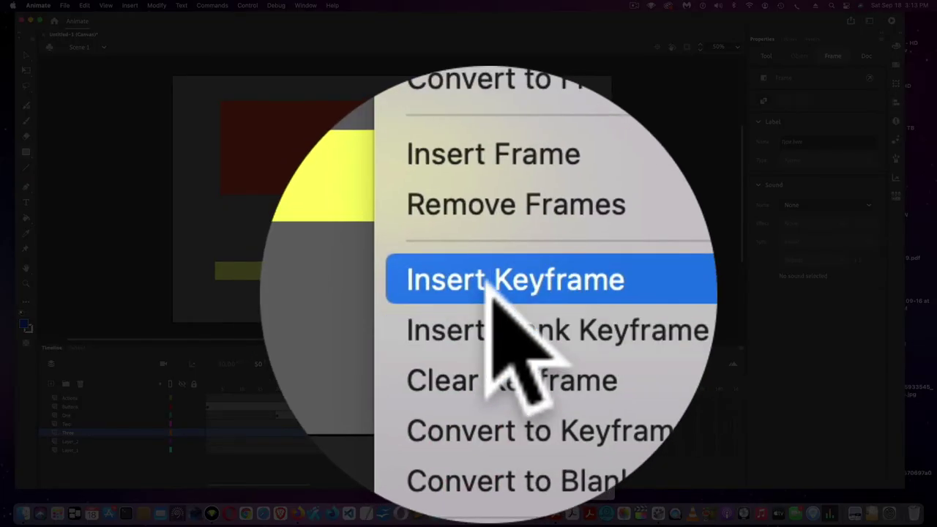
{"action": "left_click", "coordinate": [487, 282]}
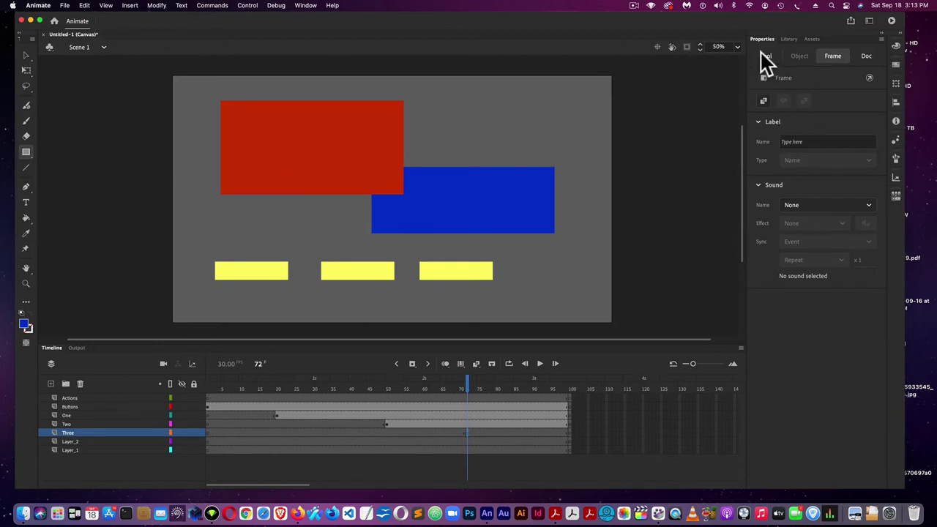
{"action": "left_click_drag", "start_coordinate": [231, 205], "coordinate": [422, 251]}
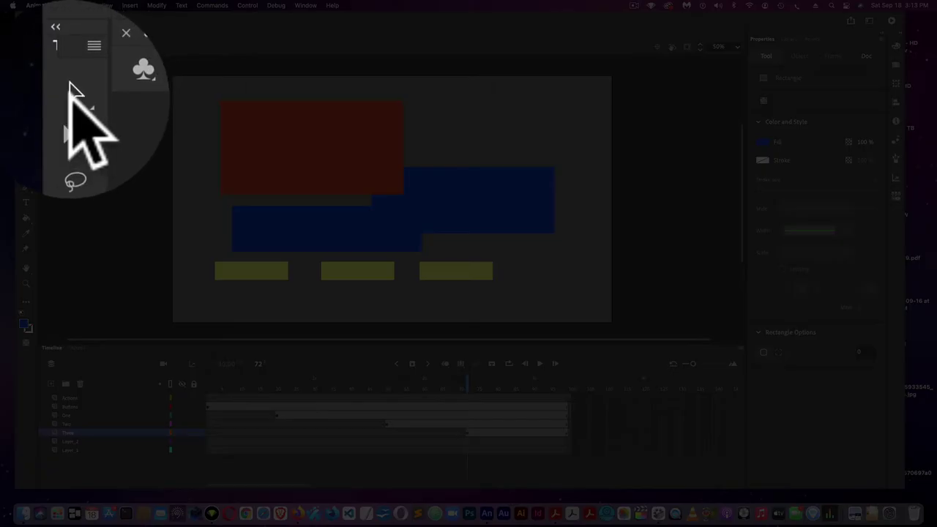
- Give the new lower rectangle a green fill
{"action": "left_click", "coordinate": [26, 70]}
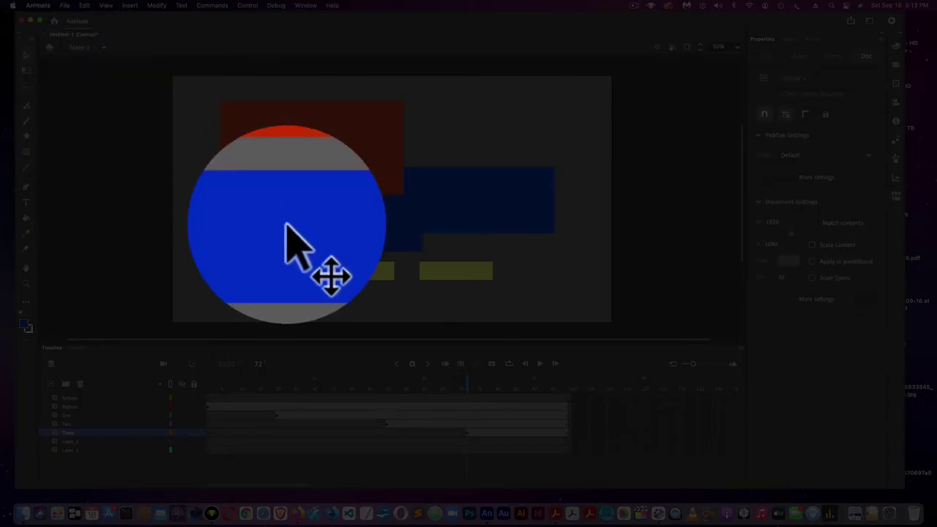
{"action": "left_click", "coordinate": [285, 223]}
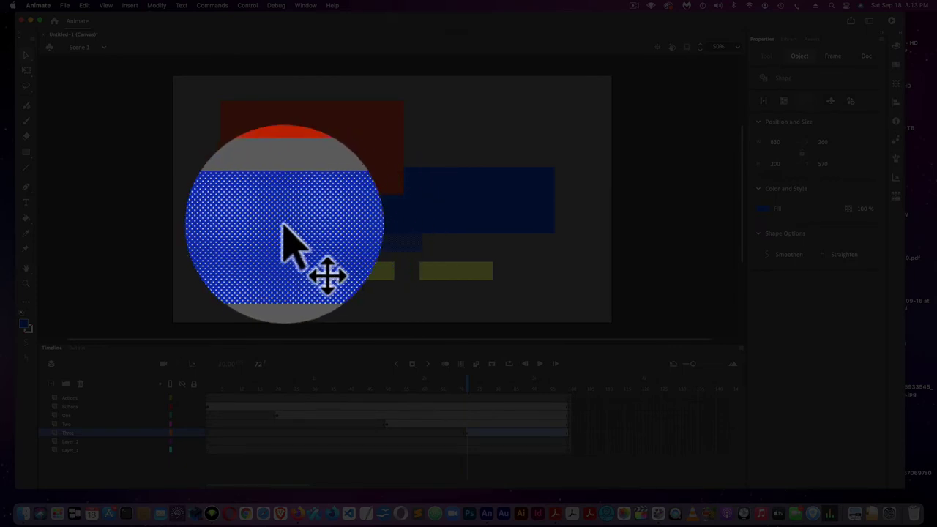
{"action": "left_click", "coordinate": [766, 209]}
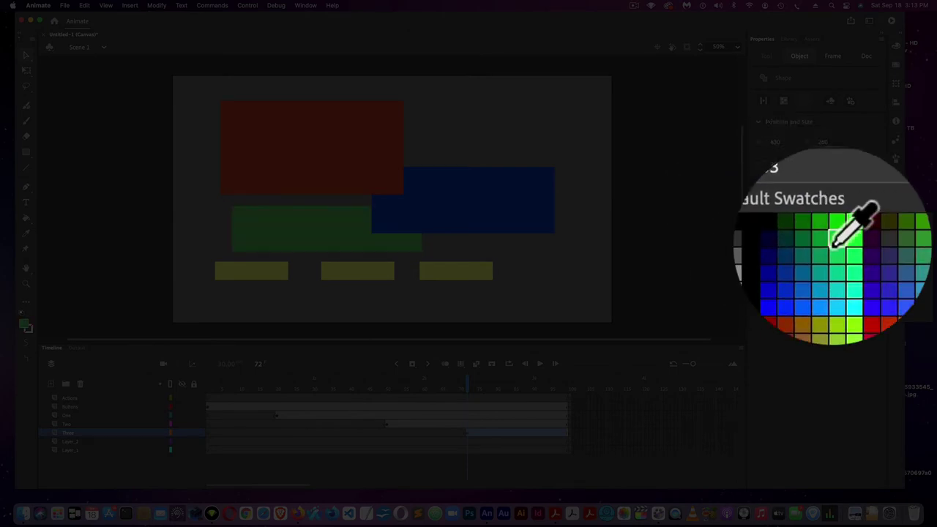
{"action": "left_click", "coordinate": [831, 245]}
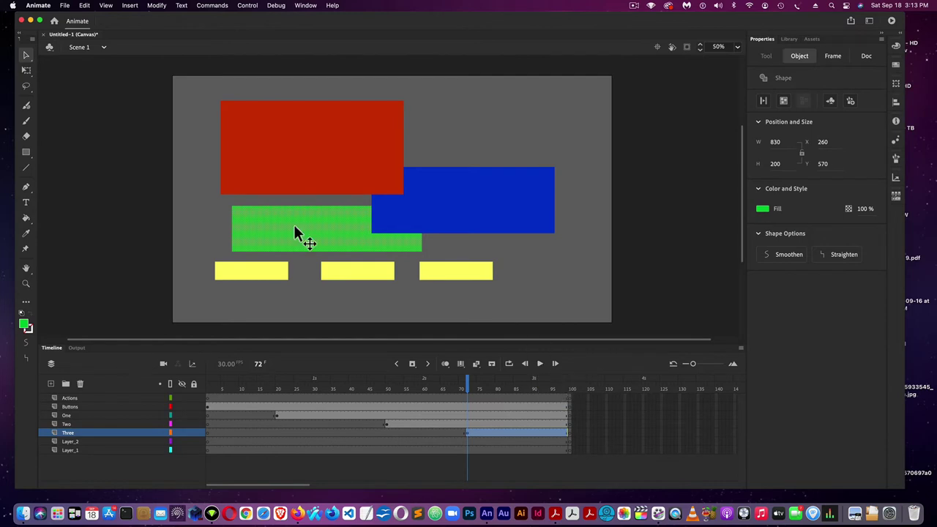
{"action": "left_click", "coordinate": [28, 57]}
- Name the left, middle and right yellow button instances btn1, btn2 and btn3
{"action": "left_click", "coordinate": [264, 279]}
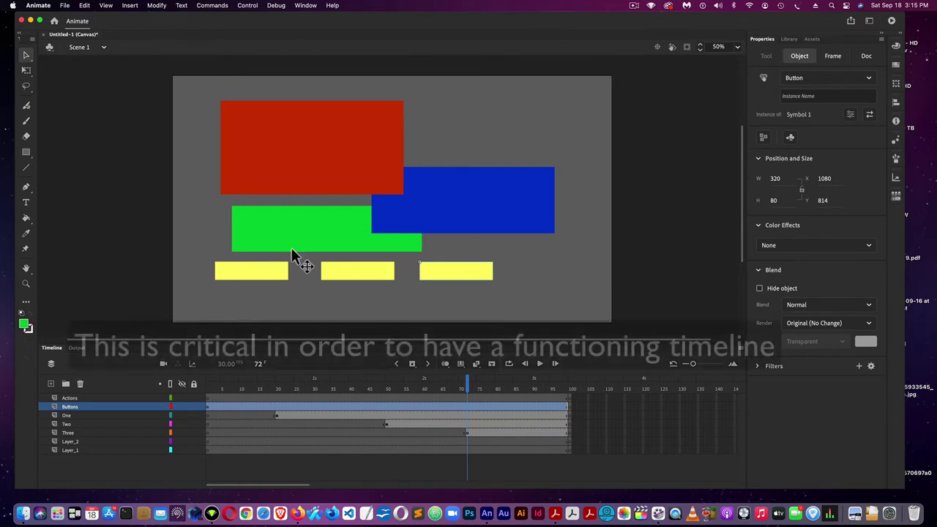
{"action": "left_click", "coordinate": [250, 272]}
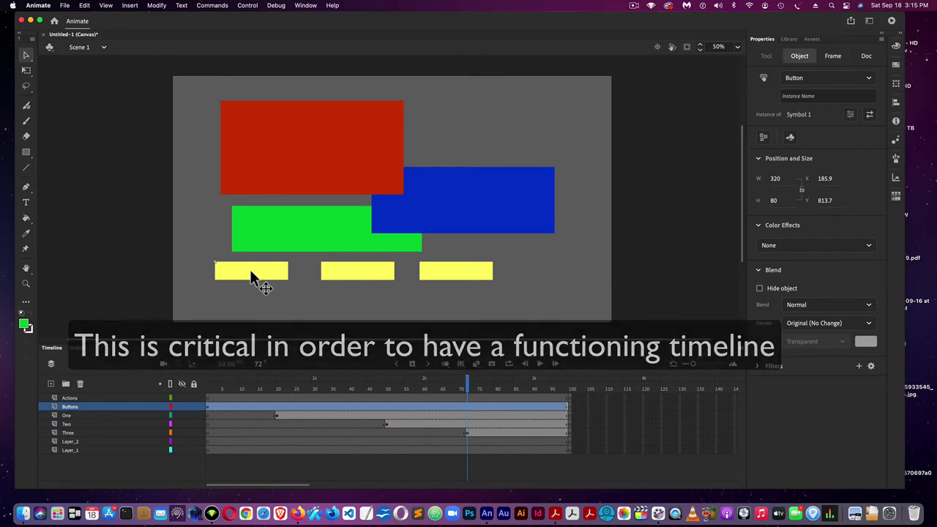
{"action": "left_click", "coordinate": [789, 96]}
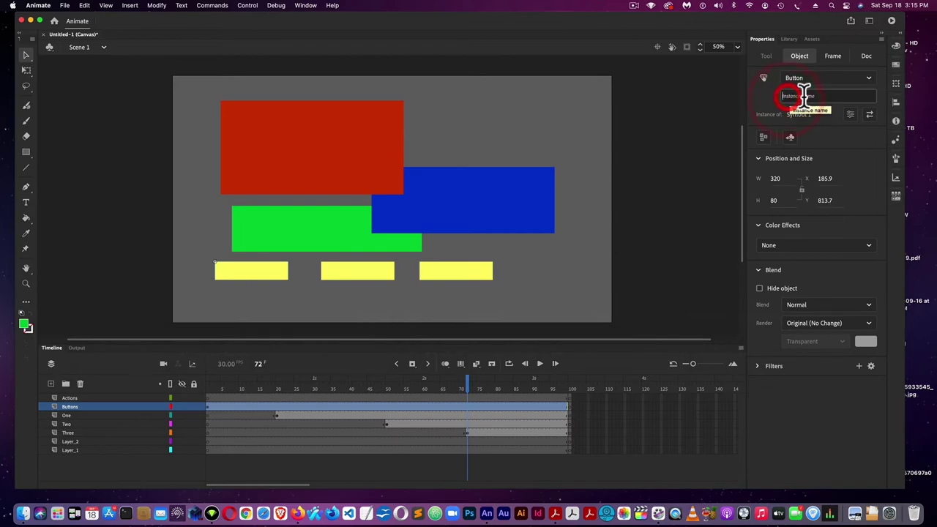
{"action": "type", "text": "bt"}
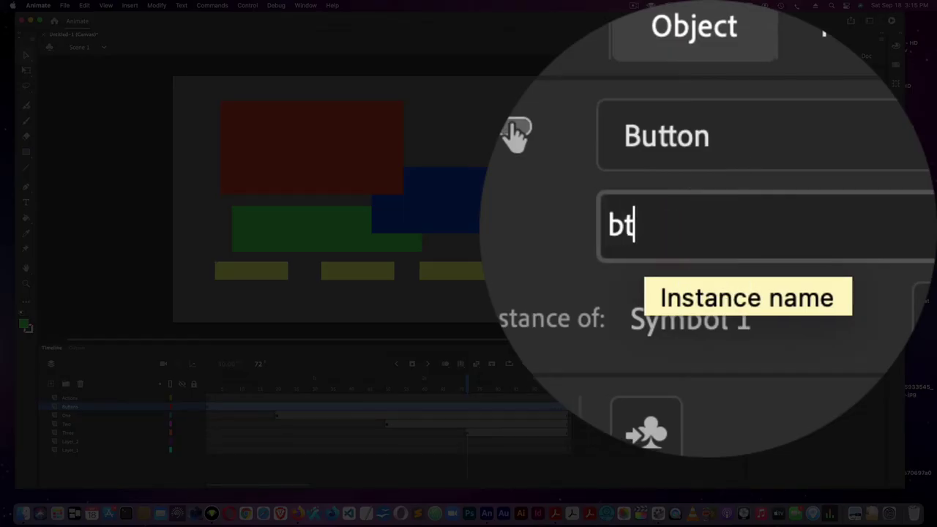
{"action": "type", "text": "n1"}
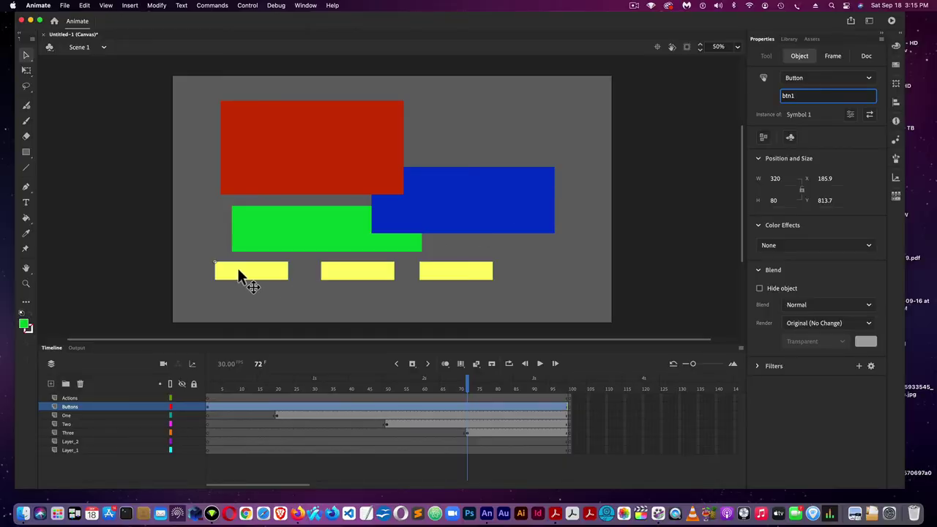
{"action": "left_click", "coordinate": [380, 277]}
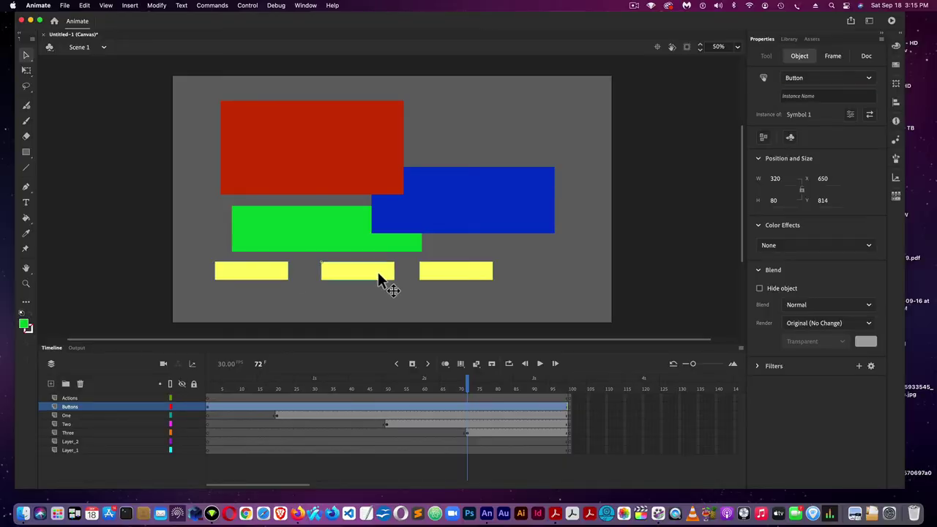
{"action": "left_click", "coordinate": [795, 96]}
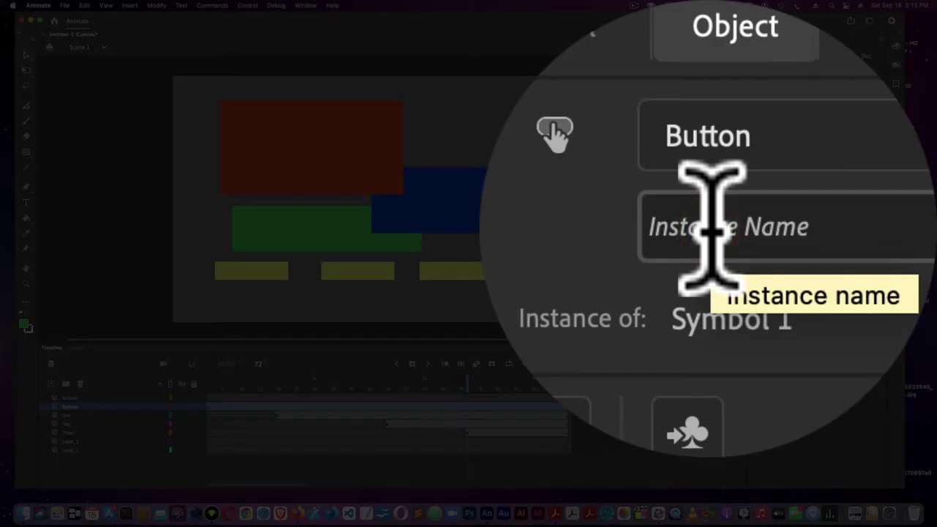
{"action": "type", "text": "btn"}
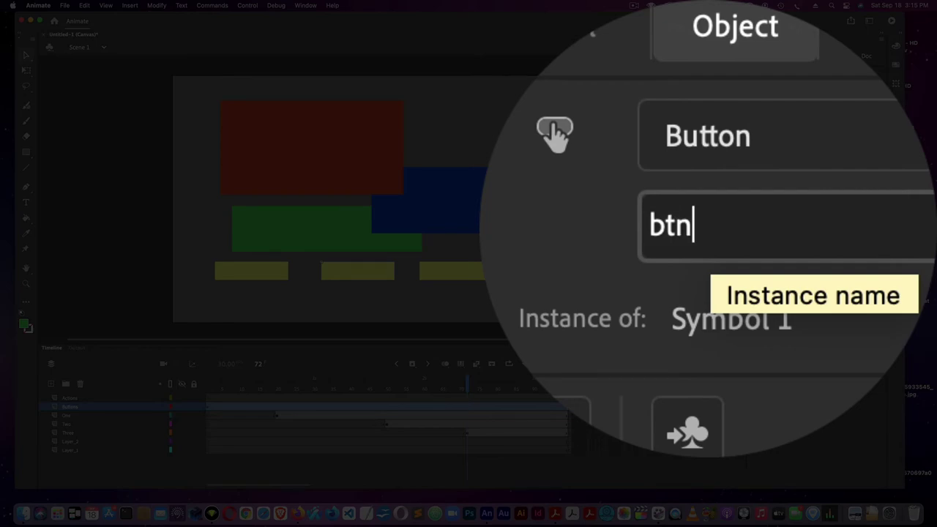
{"action": "type", "text": "2"}
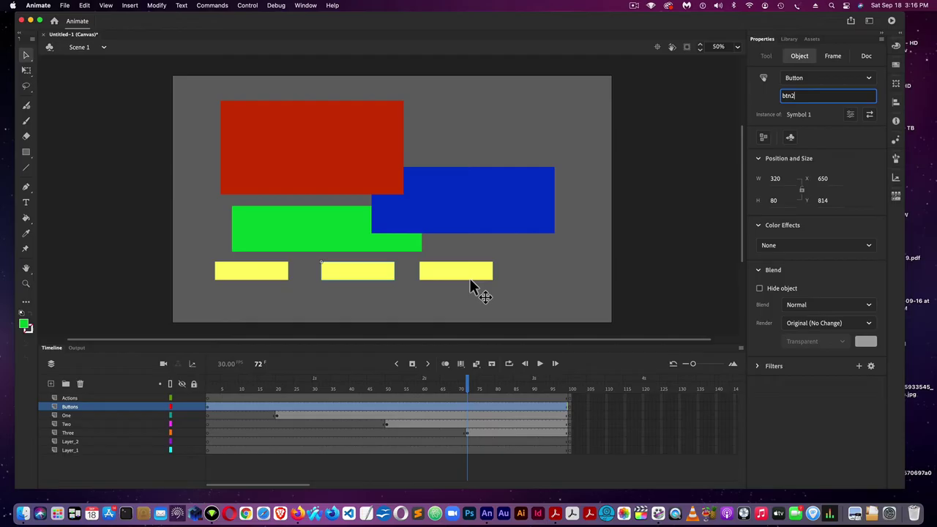
{"action": "left_click", "coordinate": [468, 277]}
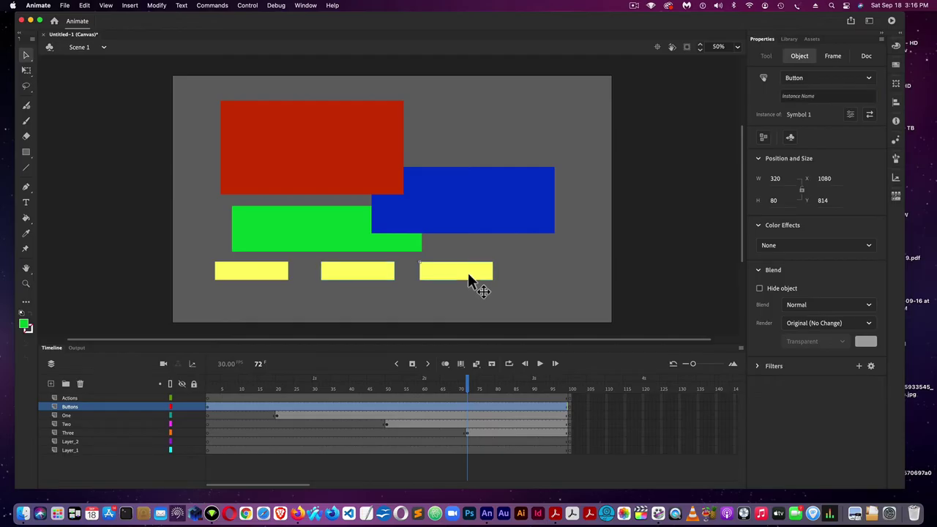
{"action": "left_click", "coordinate": [791, 96]}
{"action": "type", "text": "btn"}
{"action": "left_click", "coordinate": [787, 90]}
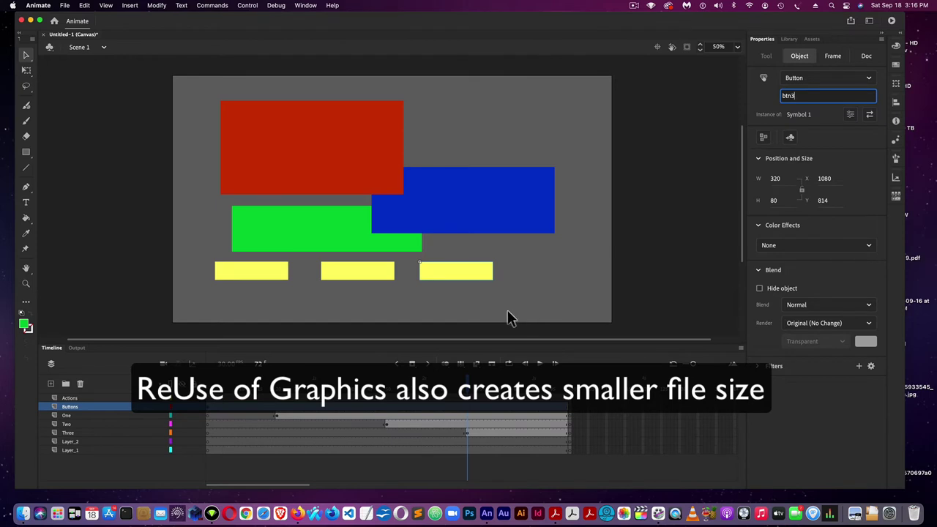
- Verify each yellow button's instance name by selecting the buttons in turn
{"action": "left_click_drag", "start_coordinate": [361, 268], "coordinate": [357, 267]}
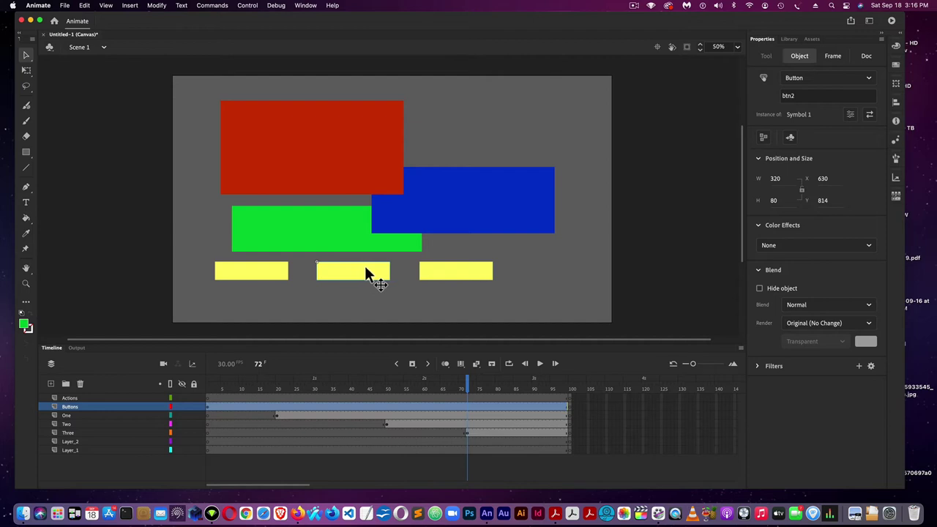
{"action": "left_click", "coordinate": [452, 274]}
{"action": "left_click", "coordinate": [271, 275]}
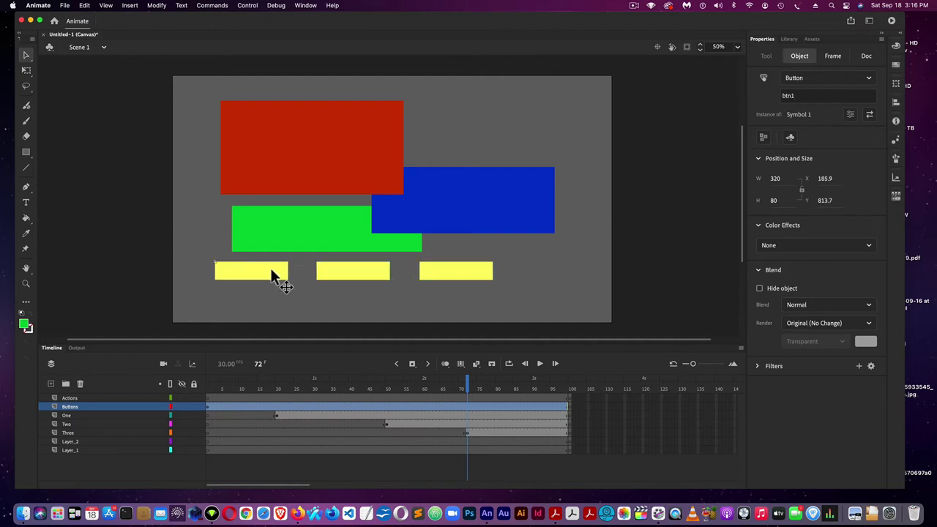
{"action": "left_click", "coordinate": [349, 273]}
{"action": "left_click", "coordinate": [461, 279]}
{"action": "left_click", "coordinate": [262, 275]}
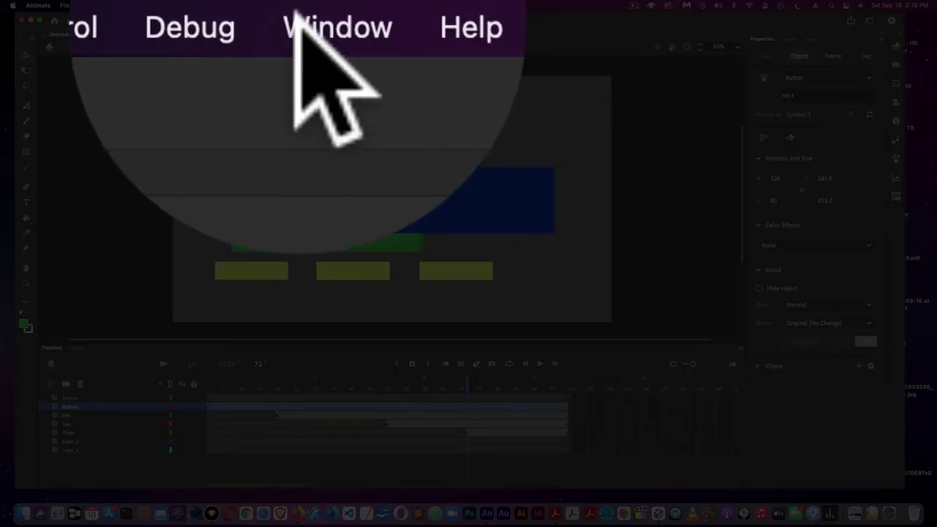
- Open the Actions panel from the Window menu and dock it beside the stage
{"action": "left_click", "coordinate": [306, 5]}
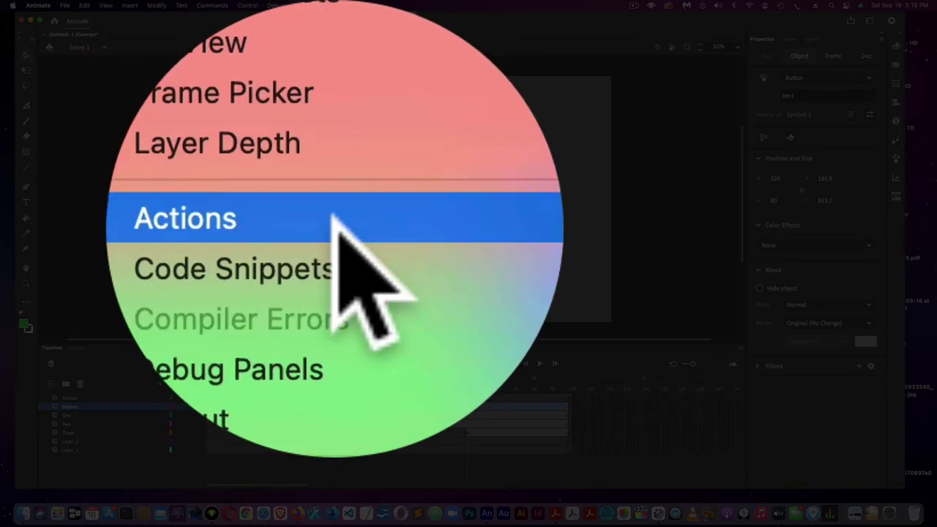
{"action": "left_click", "coordinate": [334, 195]}
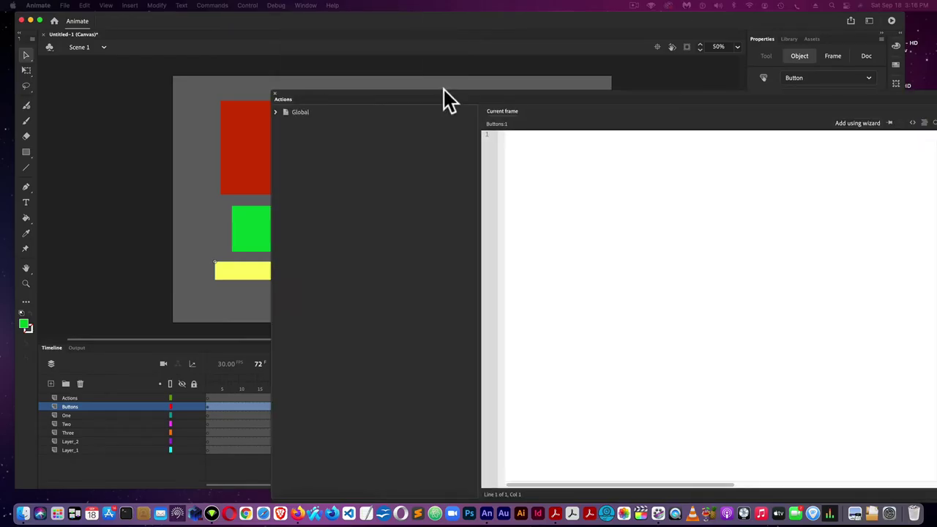
{"action": "left_click_drag", "start_coordinate": [444, 89], "coordinate": [252, 50]}
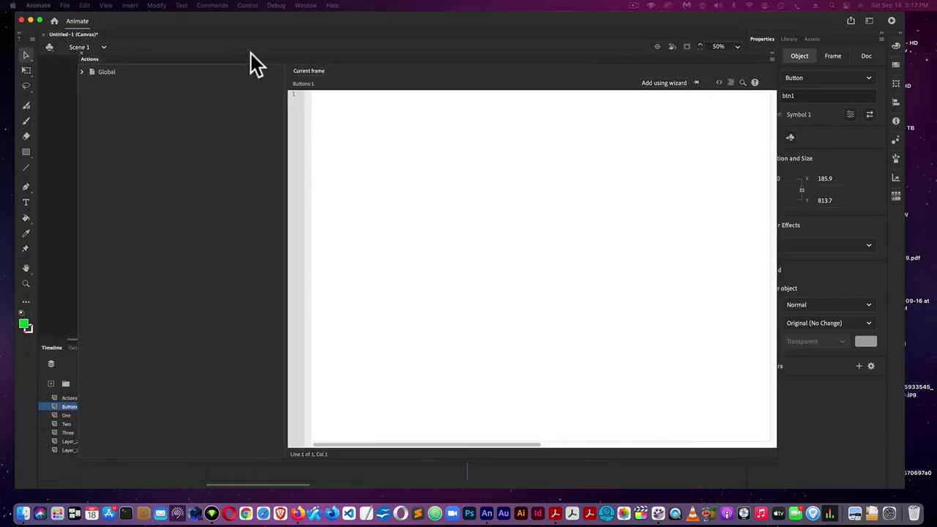
{"action": "left_click", "coordinate": [692, 87]}
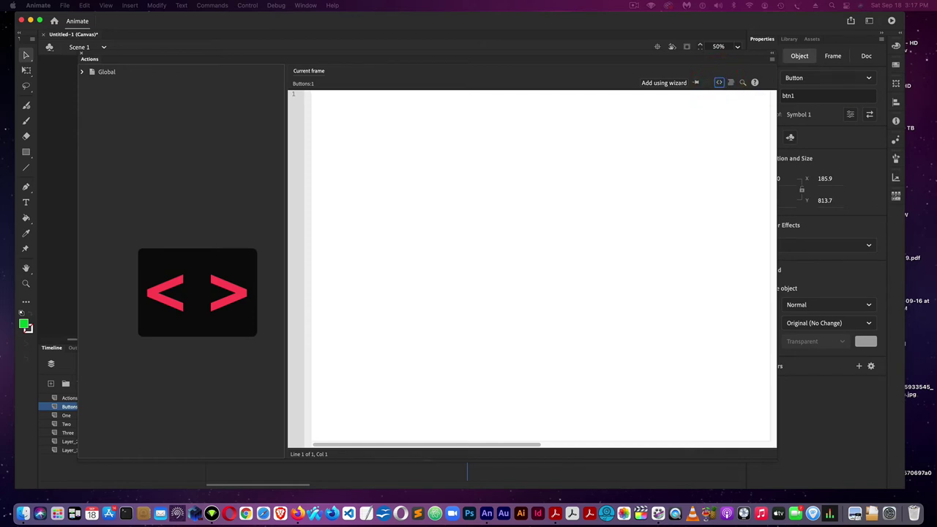
- Swap the Actions panel for Code Snippets, expand HTML5 Canvas, and rewind to frame 1
{"action": "left_click", "coordinate": [719, 82]}
{"action": "left_click_drag", "start_coordinate": [516, 100], "coordinate": [394, 99]}
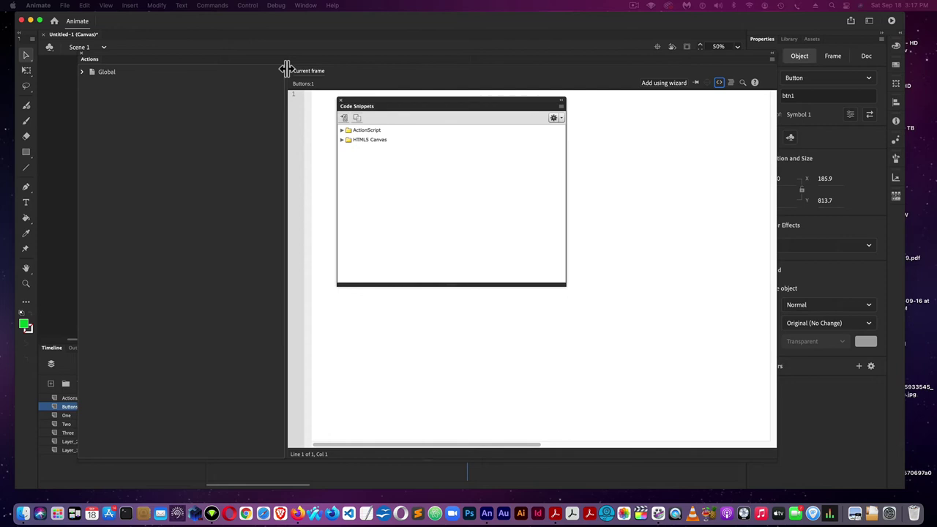
{"action": "key", "text": "alt+F9"}
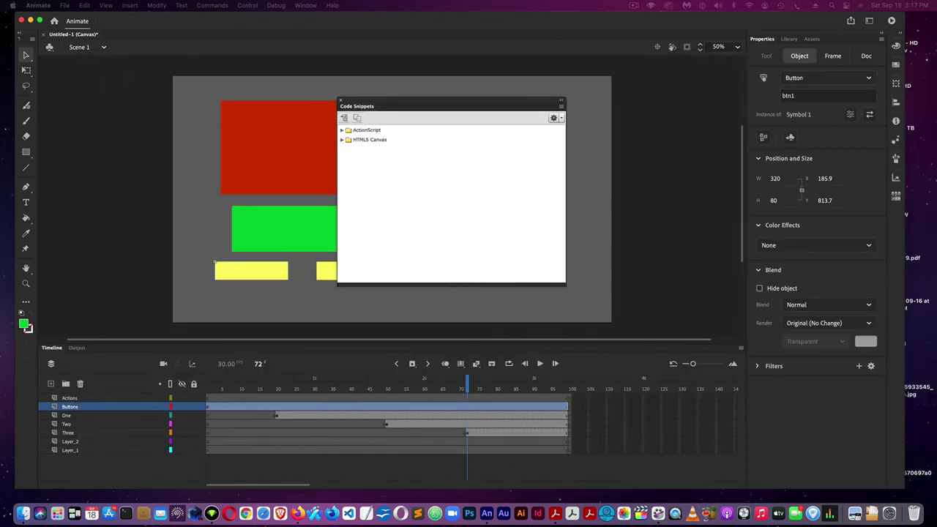
{"action": "left_click_drag", "start_coordinate": [417, 97], "coordinate": [618, 115]}
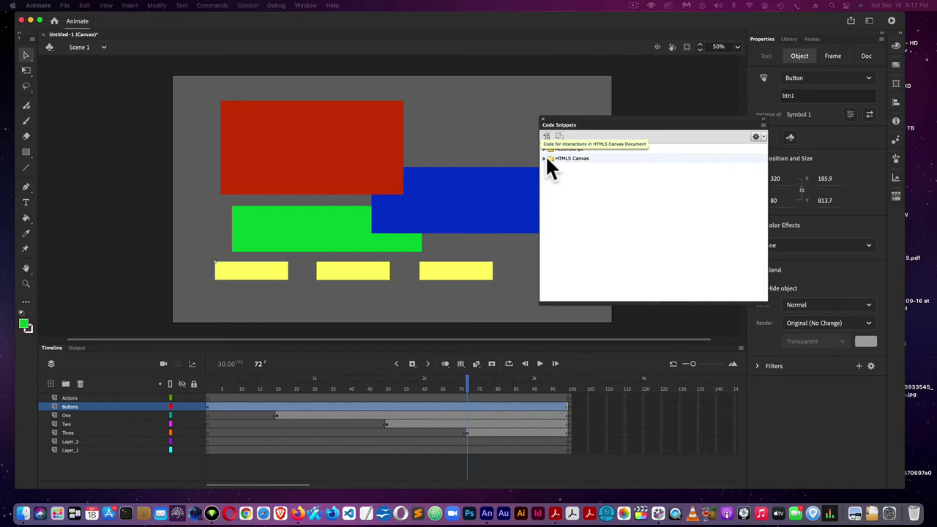
{"action": "left_click", "coordinate": [545, 158]}
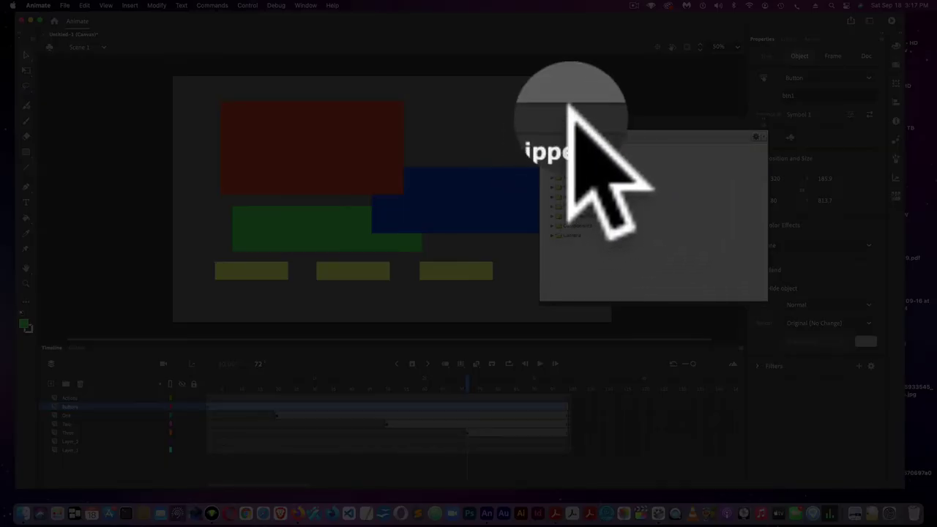
{"action": "left_click_drag", "start_coordinate": [570, 132], "coordinate": [617, 96]}
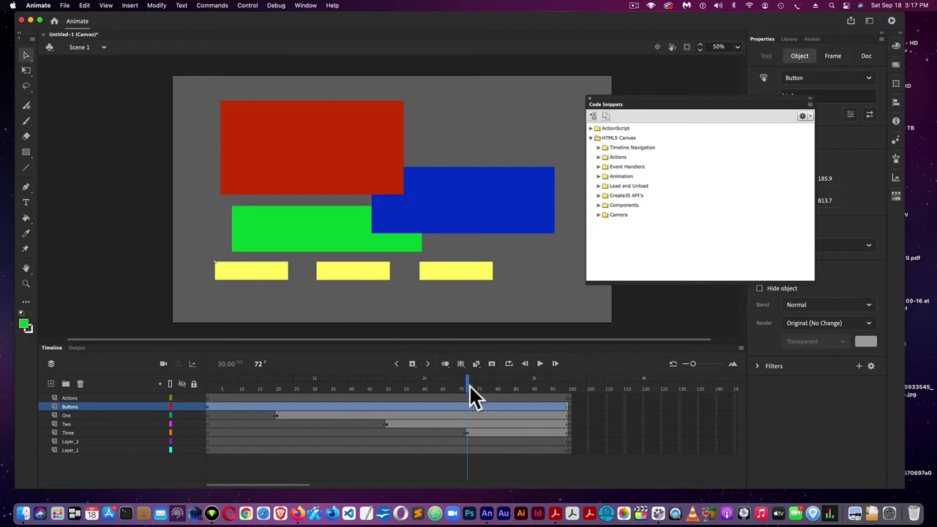
{"action": "left_click_drag", "start_coordinate": [468, 395], "coordinate": [213, 396]}
- Play the animation on the stage, then test the canvas file in the browser
{"action": "left_click", "coordinate": [248, 6]}
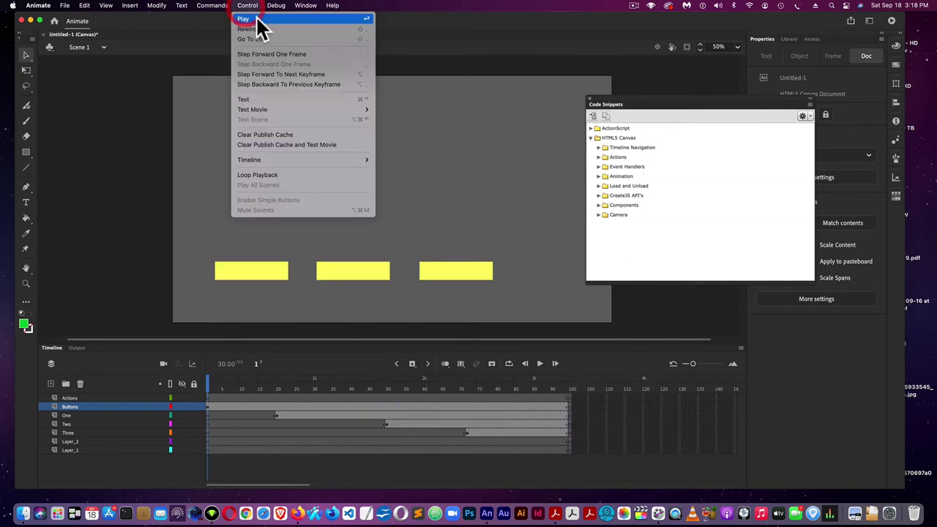
{"action": "left_click", "coordinate": [258, 20]}
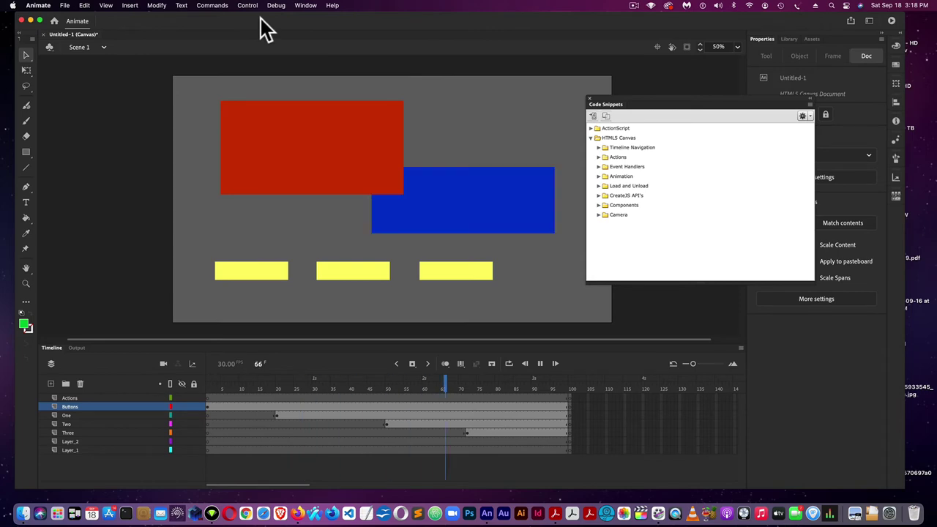
{"action": "left_click", "coordinate": [249, 6]}
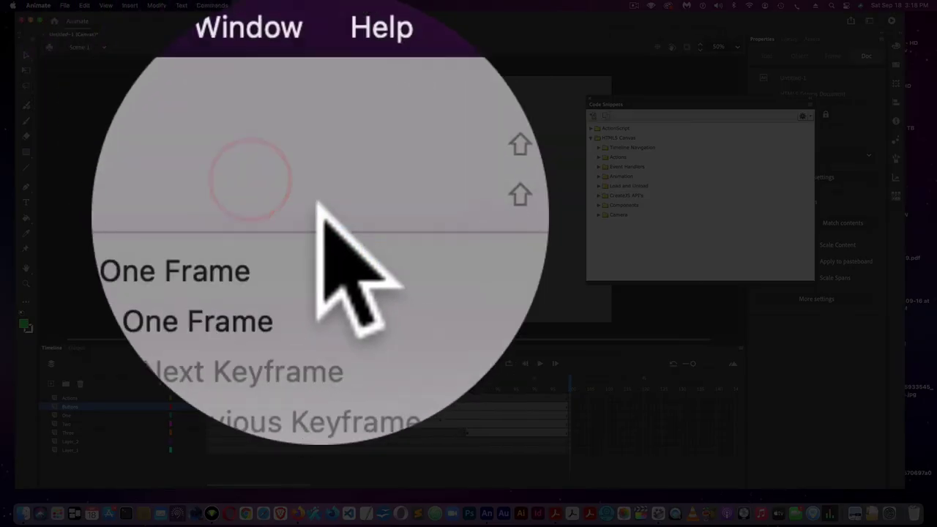
{"action": "left_click", "coordinate": [267, 88]}
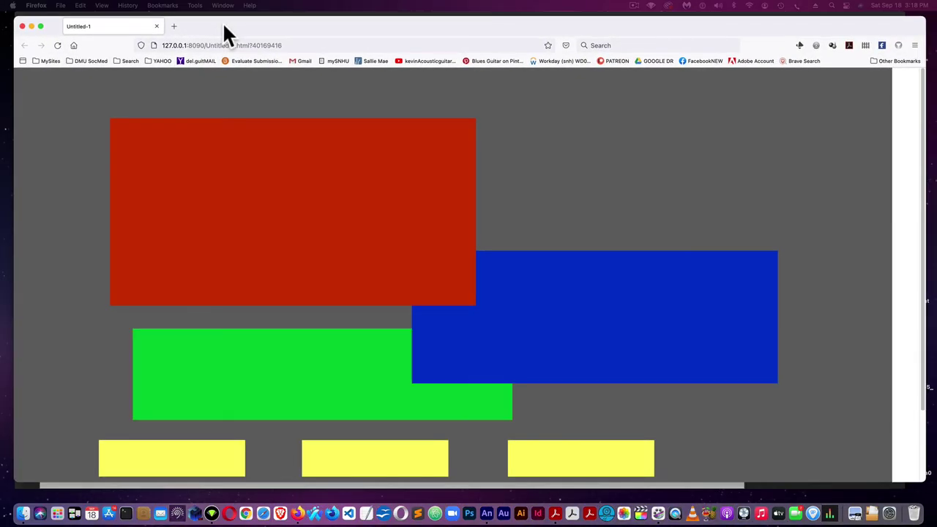
- Watch the Firefox preview, zoom out and back in, then close the preview window
{"action": "left_click", "coordinate": [224, 27]}
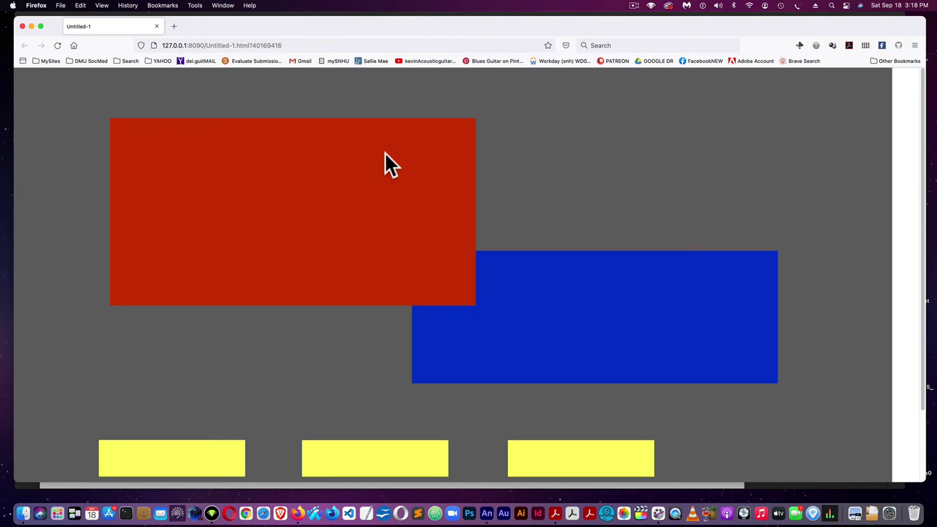
{"action": "key", "text": "super+minus"}
{"action": "key", "text": "super+minus"}
{"action": "key", "text": "super+minus"}
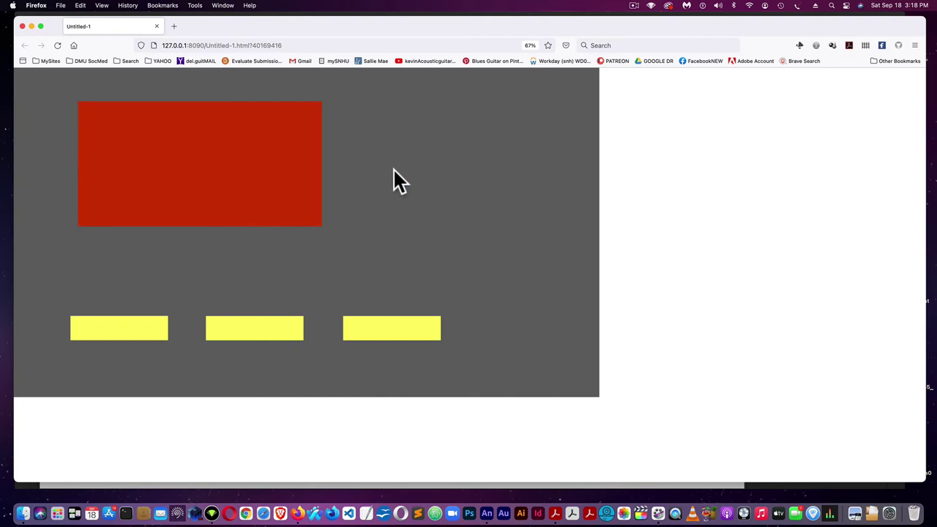
{"action": "key", "text": "super+plus"}
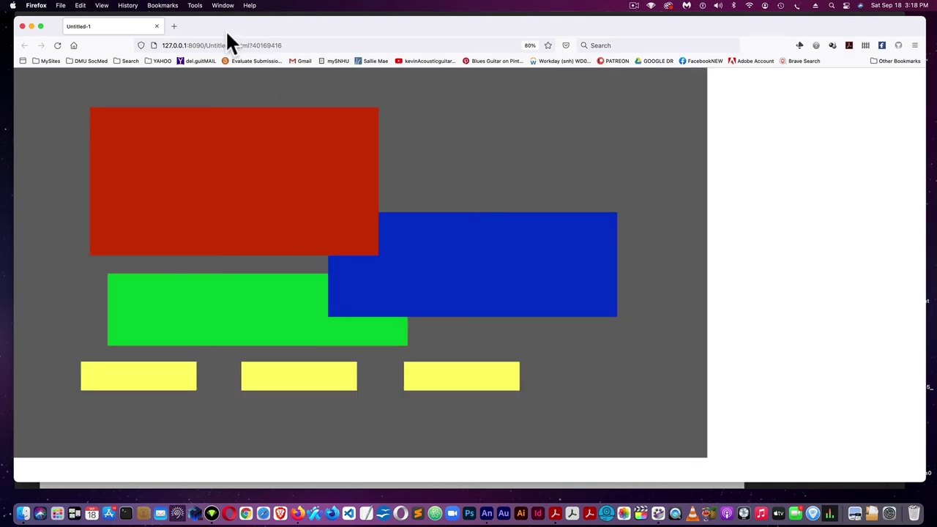
{"action": "key", "text": "super+w"}
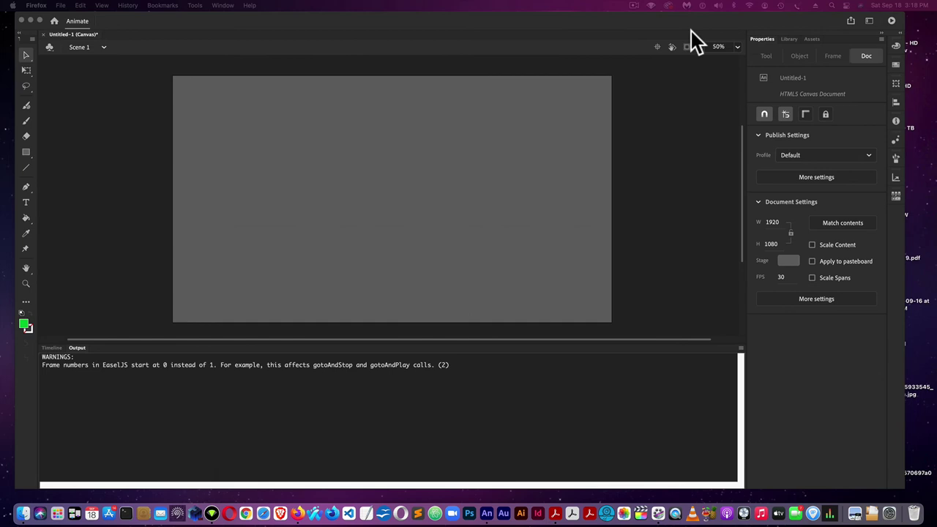
- Select frame 1 of the Actions layer and pick Timeline Navigation > Stop at this Frame
{"action": "left_click", "coordinate": [599, 28]}
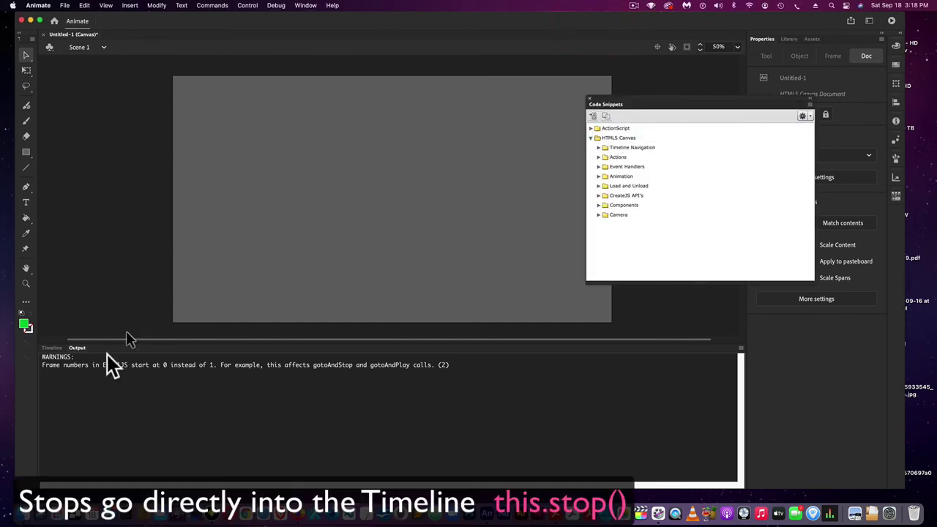
{"action": "left_click", "coordinate": [54, 349]}
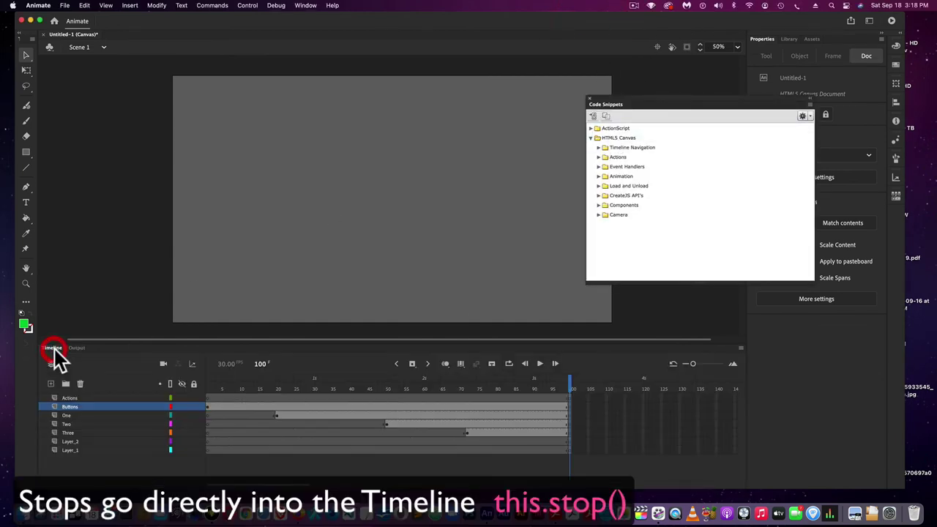
{"action": "left_click", "coordinate": [91, 407]}
{"action": "left_click", "coordinate": [207, 397]}
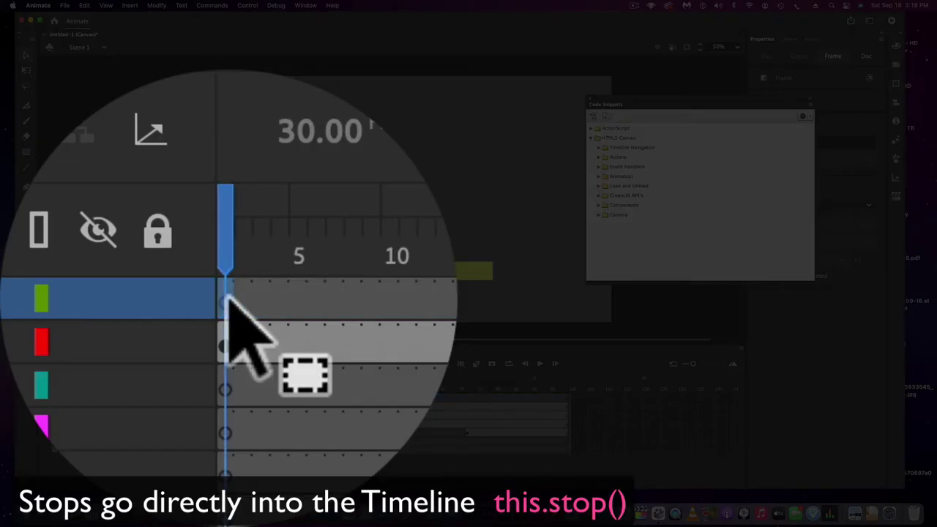
{"action": "left_click", "coordinate": [227, 298]}
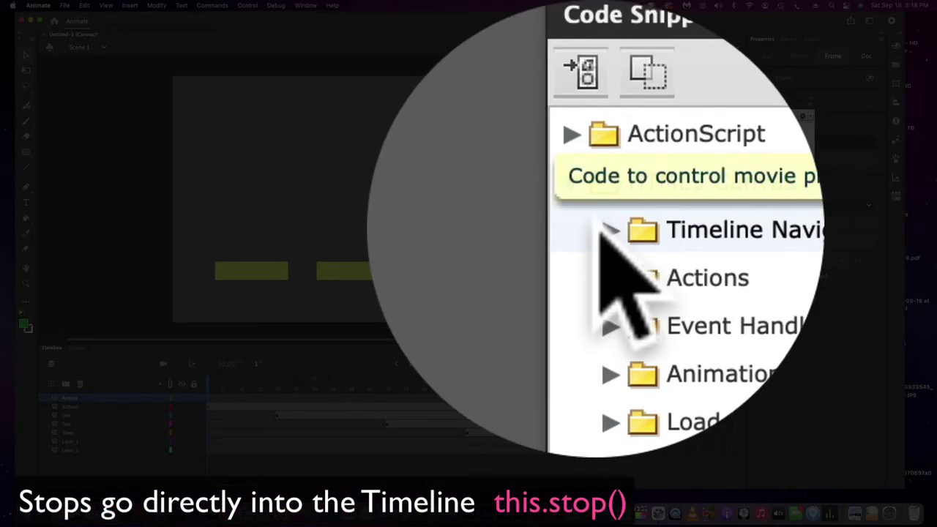
{"action": "left_click", "coordinate": [611, 230]}
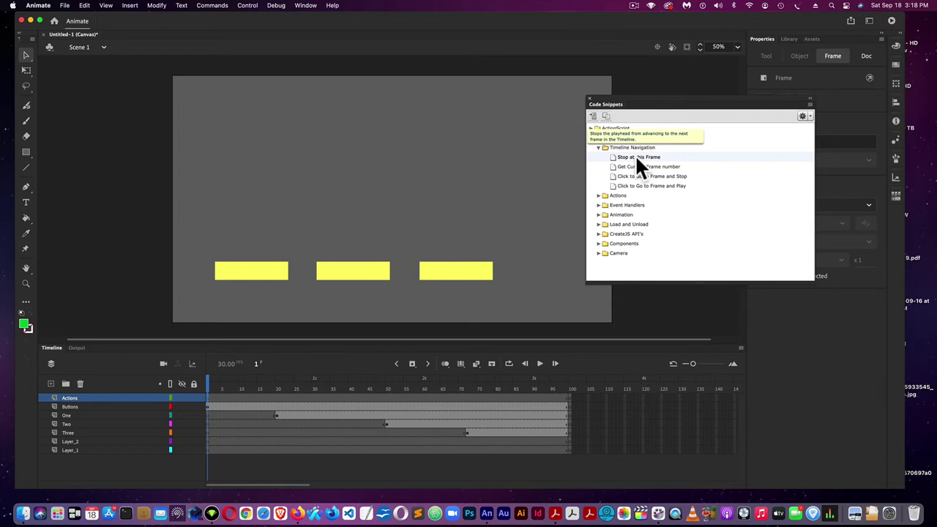
{"action": "left_click", "coordinate": [635, 156]}
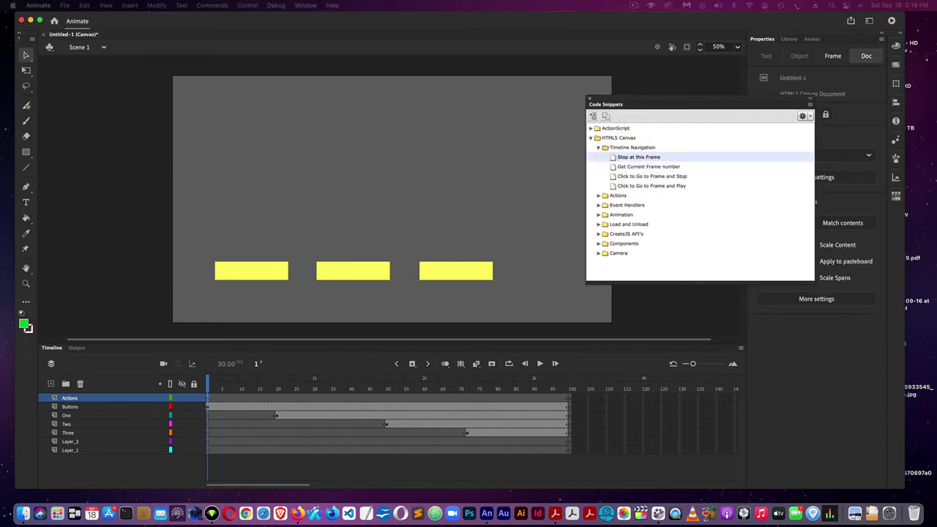
- Add the Stop at this Frame snippet to frame 1 of the Actions layer
{"action": "double_click", "coordinate": [638, 157]}
{"action": "left_click_drag", "start_coordinate": [353, 88], "coordinate": [284, 40]}
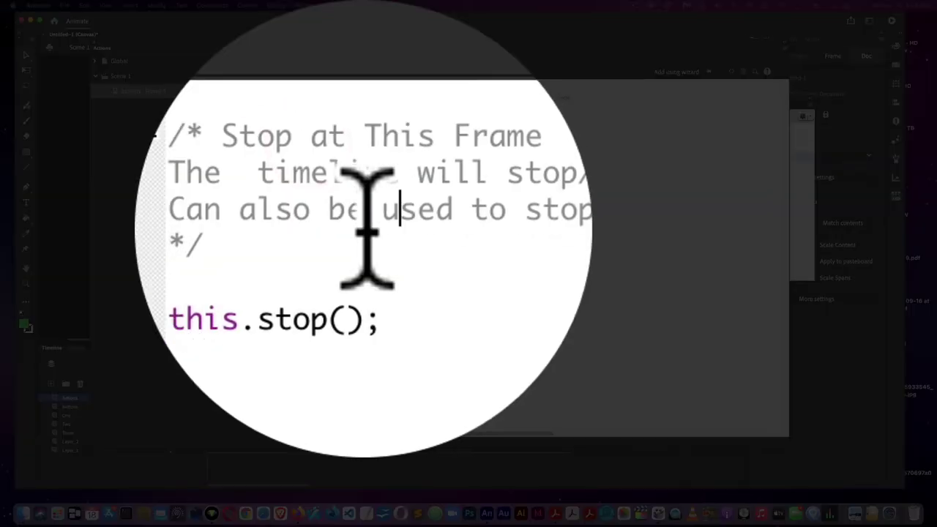
{"action": "left_click_drag", "start_coordinate": [332, 112], "coordinate": [323, 89]}
{"action": "left_click", "coordinate": [342, 233]}
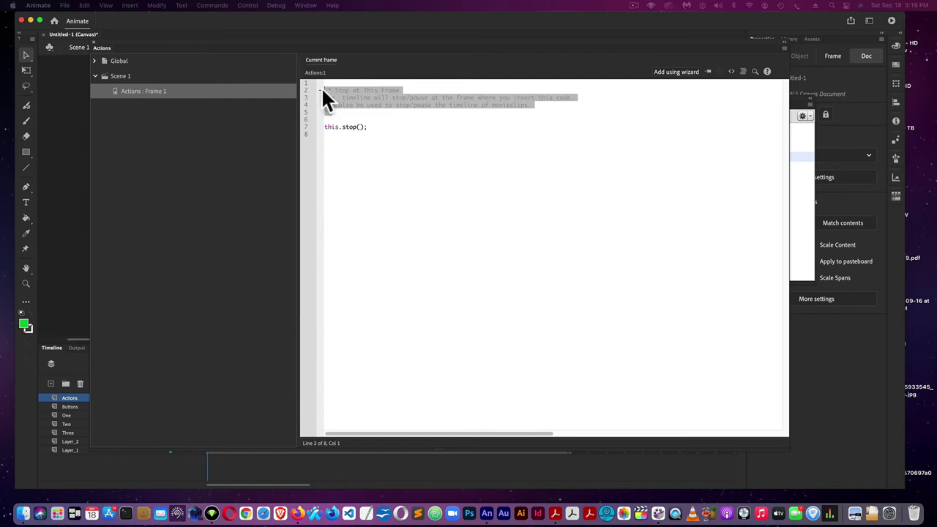
{"action": "left_click", "coordinate": [383, 113]}
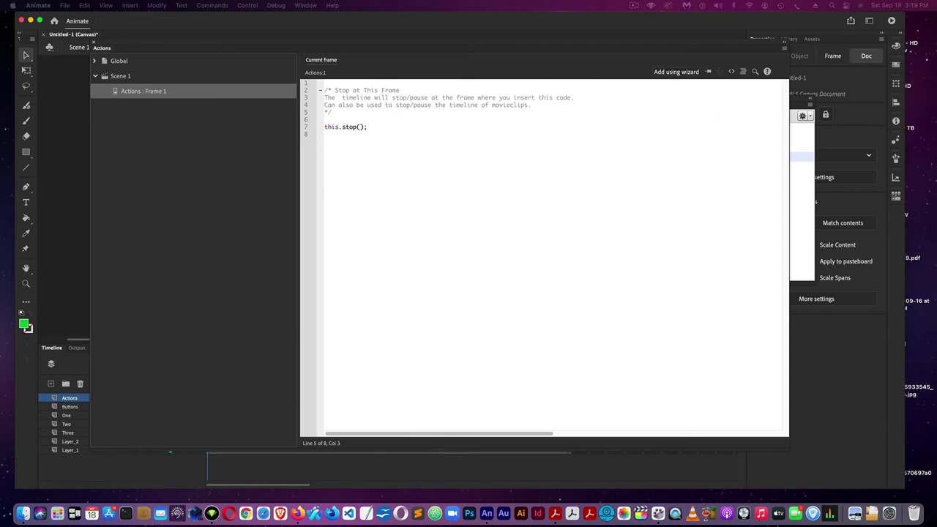
{"action": "left_click", "coordinate": [337, 128]}
- Delete the snippet's comment block, keeping only this.stop(), and move the code window aside
{"action": "left_click_drag", "start_coordinate": [210, 48], "coordinate": [215, 45]}
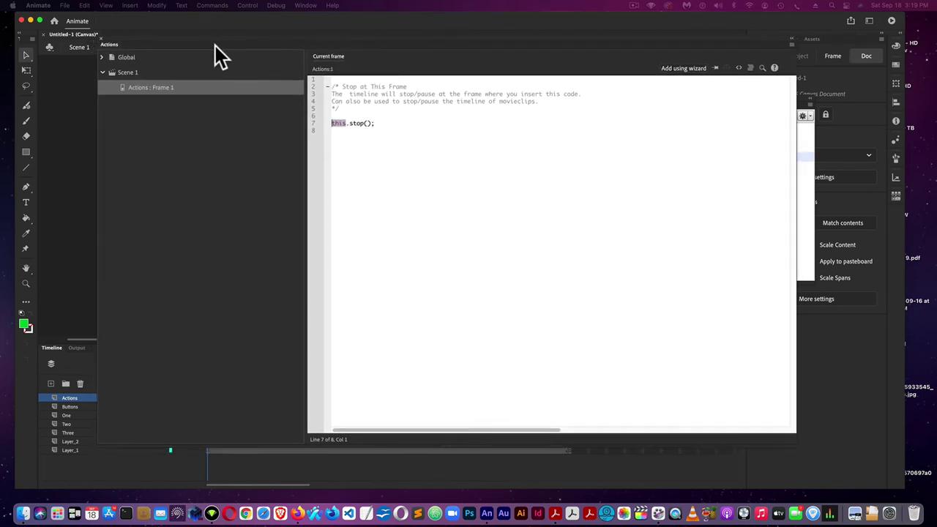
{"action": "left_click_drag", "start_coordinate": [339, 108], "coordinate": [320, 86]}
{"action": "key", "text": "BackSpace"}
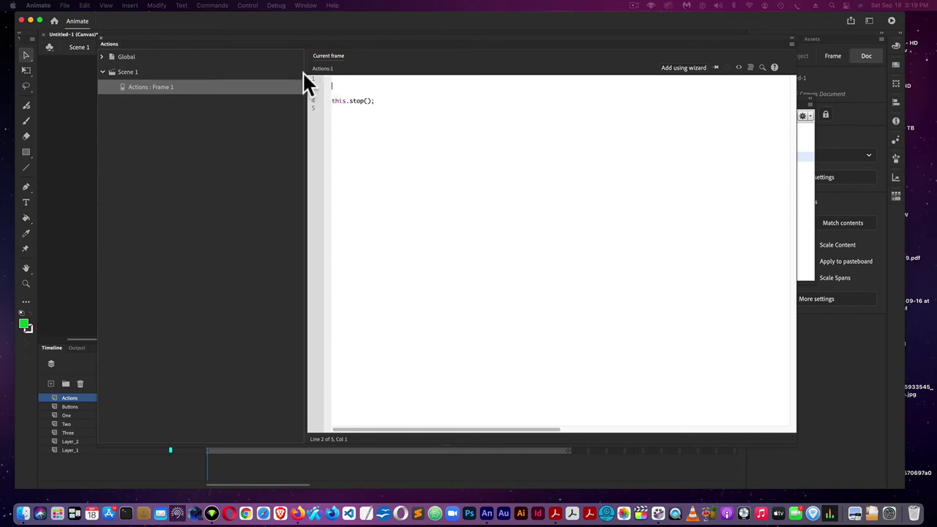
{"action": "left_click_drag", "start_coordinate": [189, 45], "coordinate": [936, 73]}
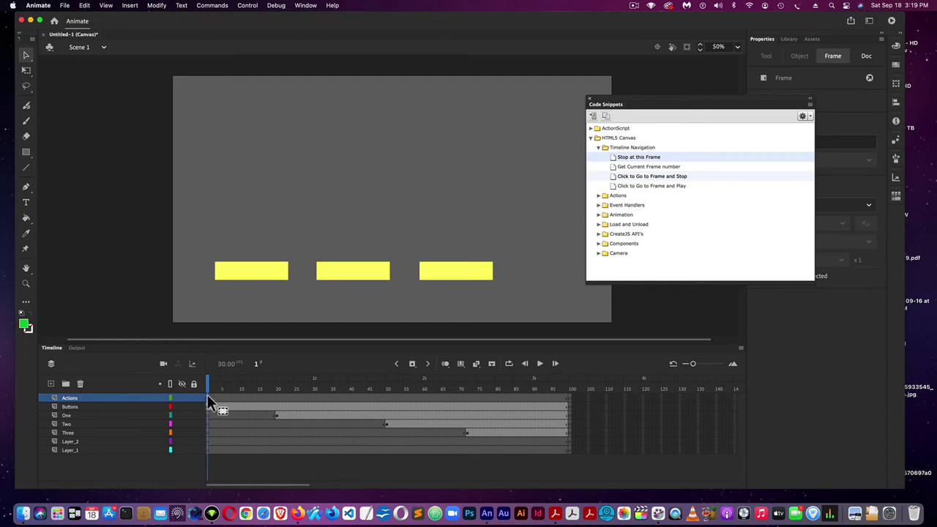
- Apply the Click to Go to Frame and Stop snippet to the left button, btn1
{"action": "left_click", "coordinate": [265, 273]}
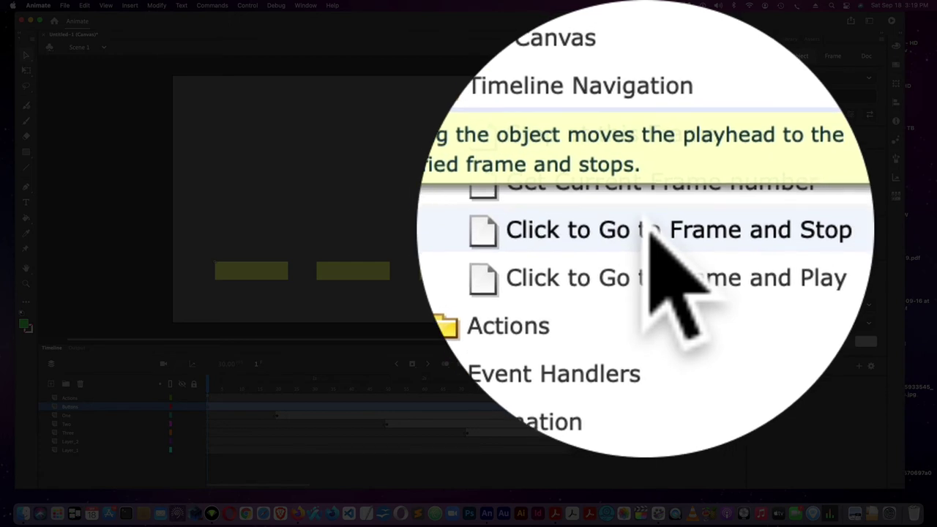
{"action": "double_click", "coordinate": [646, 176]}
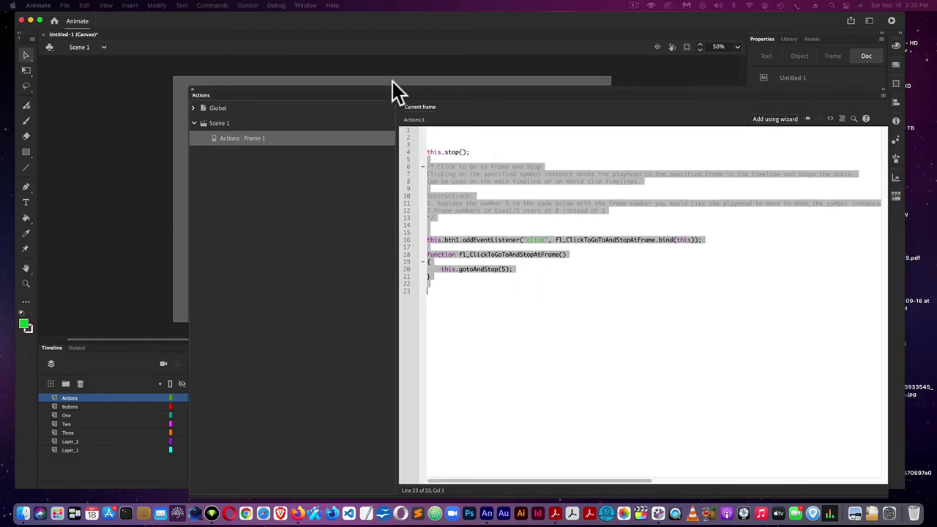
{"action": "left_click_drag", "start_coordinate": [391, 92], "coordinate": [296, 28]}
- Delete the snippet's instruction comment block from btn1's click code
{"action": "left_click", "coordinate": [341, 157]}
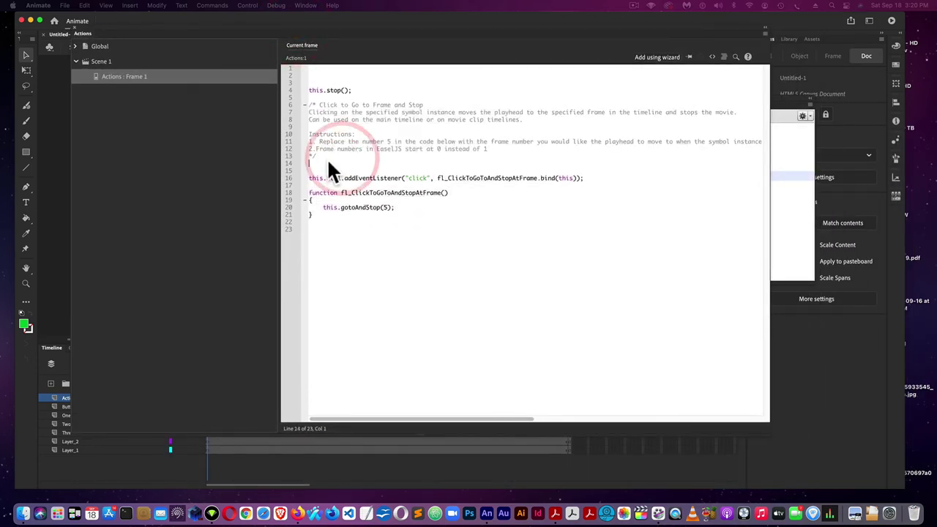
{"action": "left_click", "coordinate": [318, 155]}
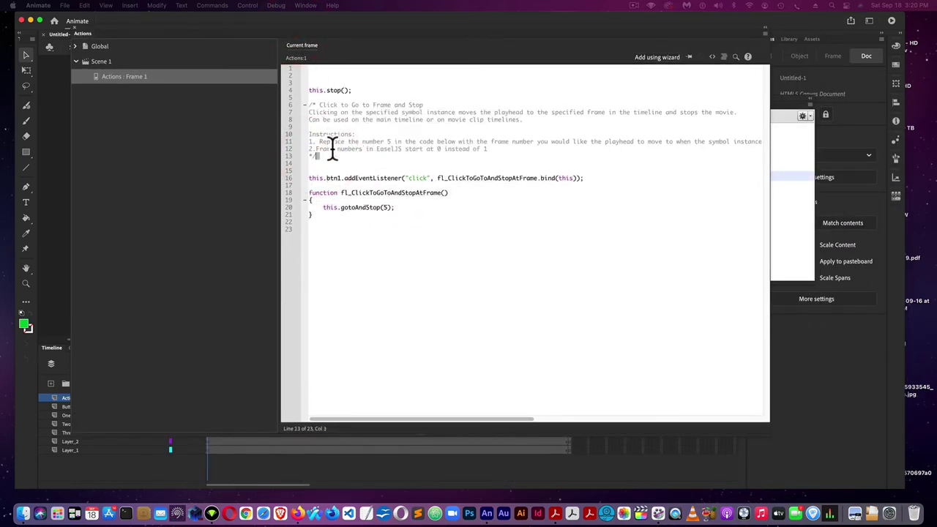
{"action": "left_click_drag", "start_coordinate": [318, 155], "coordinate": [287, 104]}
{"action": "key", "text": "BackSpace"}
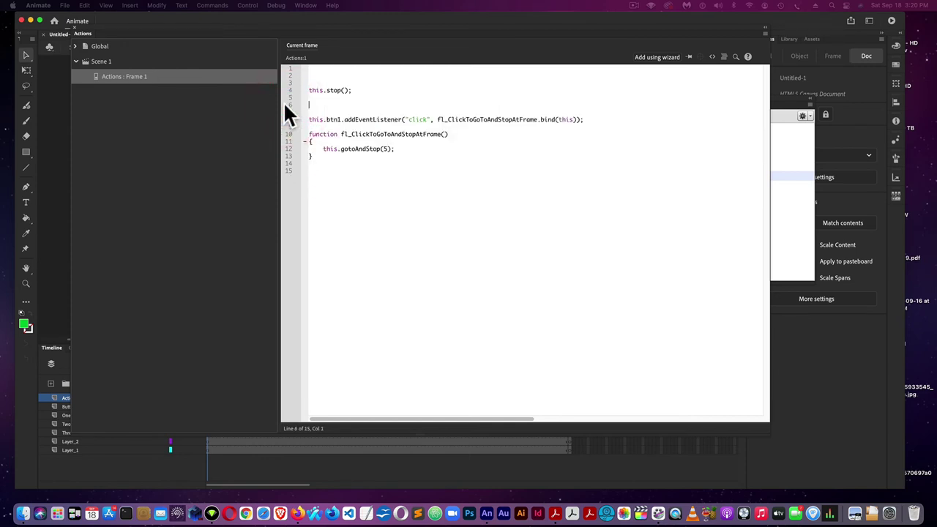
- Change btn1's gotoAndStop(5) to gotoAndStop(21)
{"action": "left_click", "coordinate": [388, 150]}
{"action": "left_click_drag", "start_coordinate": [211, 38], "coordinate": [277, 37]}
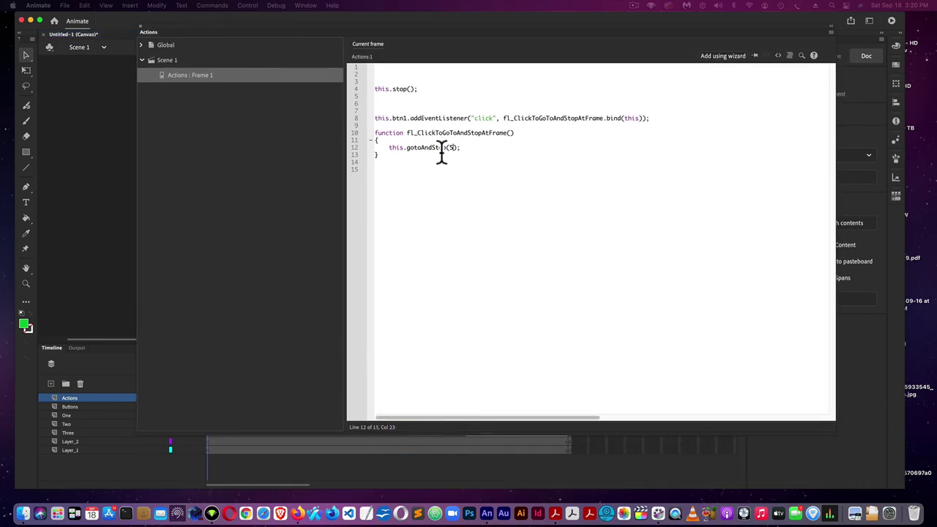
{"action": "key", "text": "BackSpace"}
{"action": "type", "text": "21"}
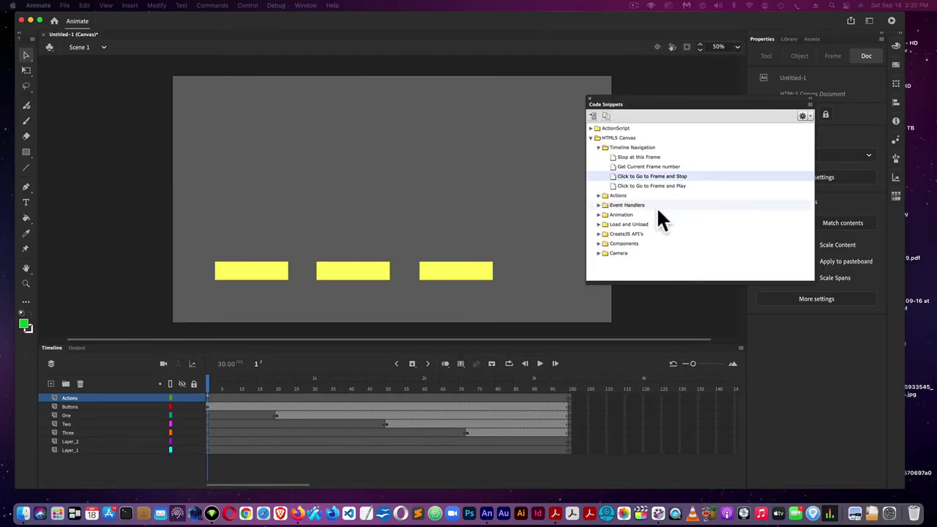
- Apply the Click to Go to Frame and Stop snippet to the middle button, btn2
{"action": "left_click", "coordinate": [351, 275]}
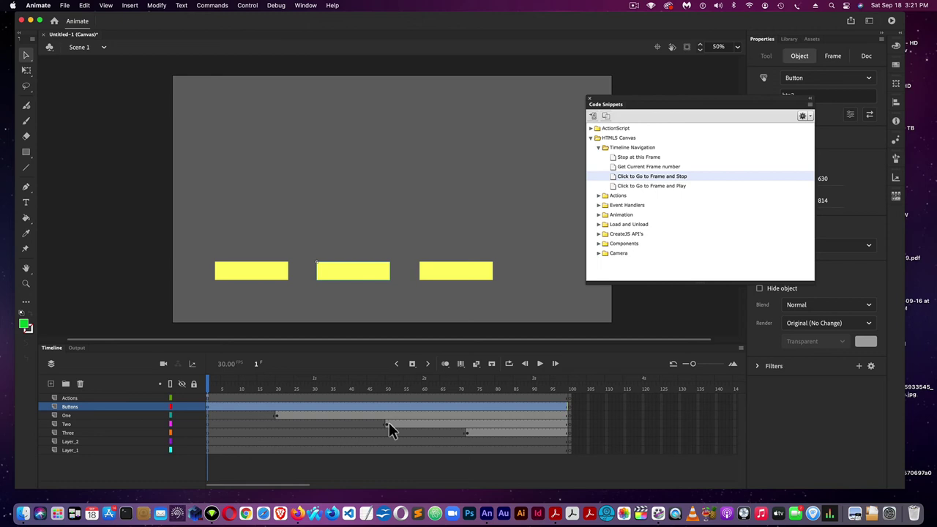
{"action": "mouse_move", "coordinate": [638, 174]}
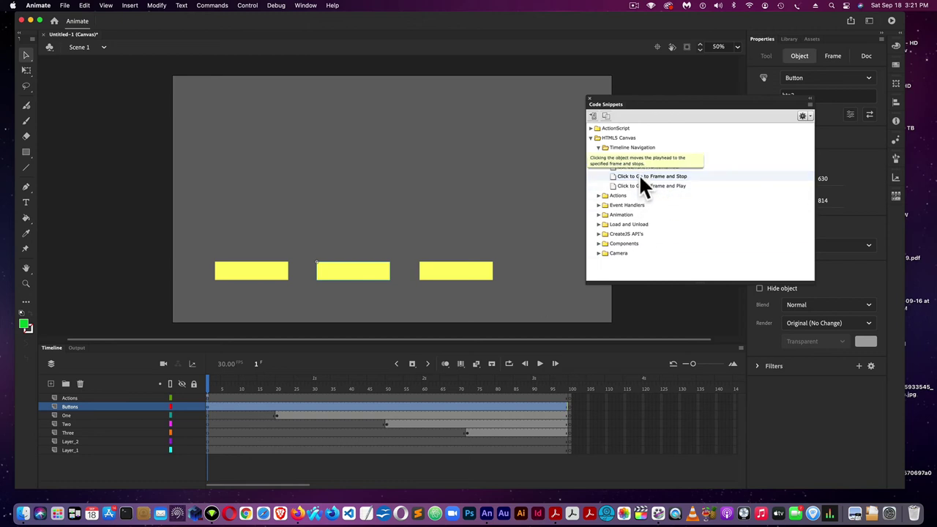
{"action": "left_click_drag", "start_coordinate": [637, 174], "coordinate": [347, 281]}
{"action": "mouse_move", "coordinate": [641, 174]}
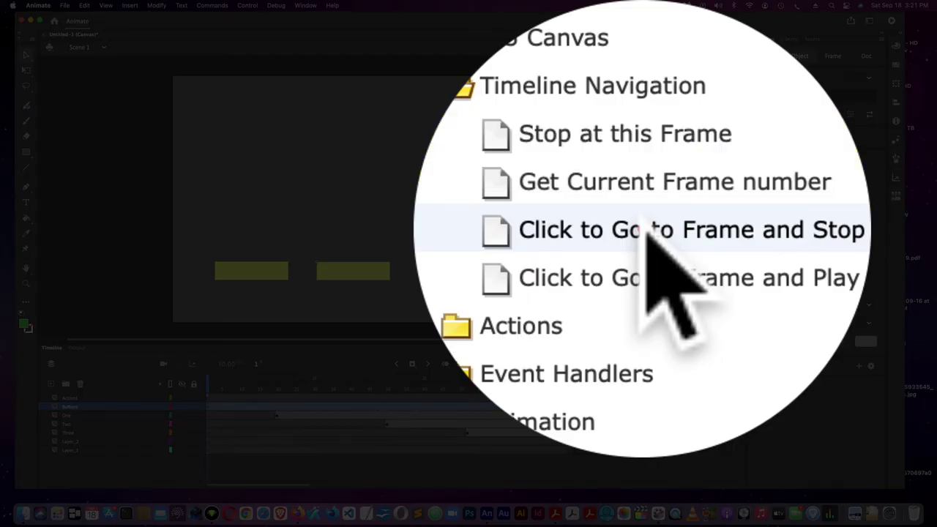
{"action": "left_click", "coordinate": [642, 174]}
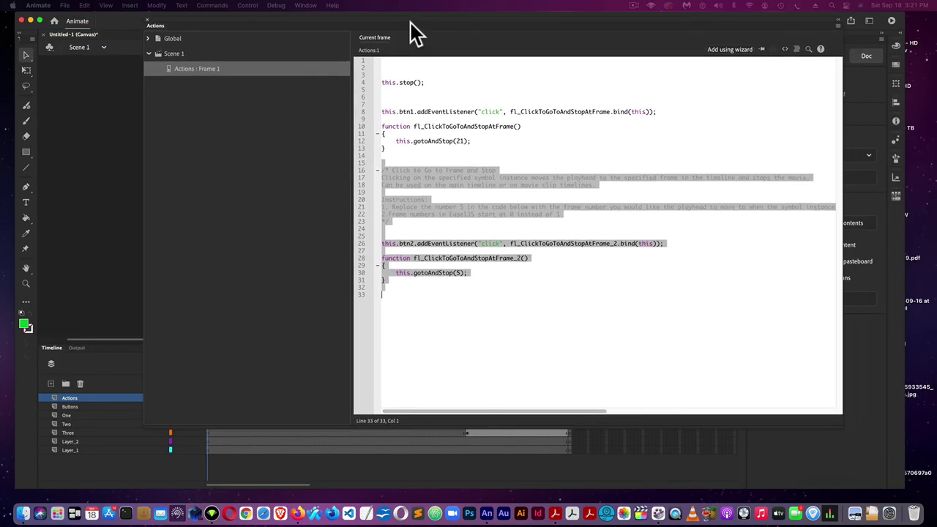
- Delete btn2's snippet instruction comments
{"action": "left_click", "coordinate": [464, 206]}
{"action": "left_click_drag", "start_coordinate": [410, 224], "coordinate": [380, 176]}
{"action": "key", "text": "BackSpace"}
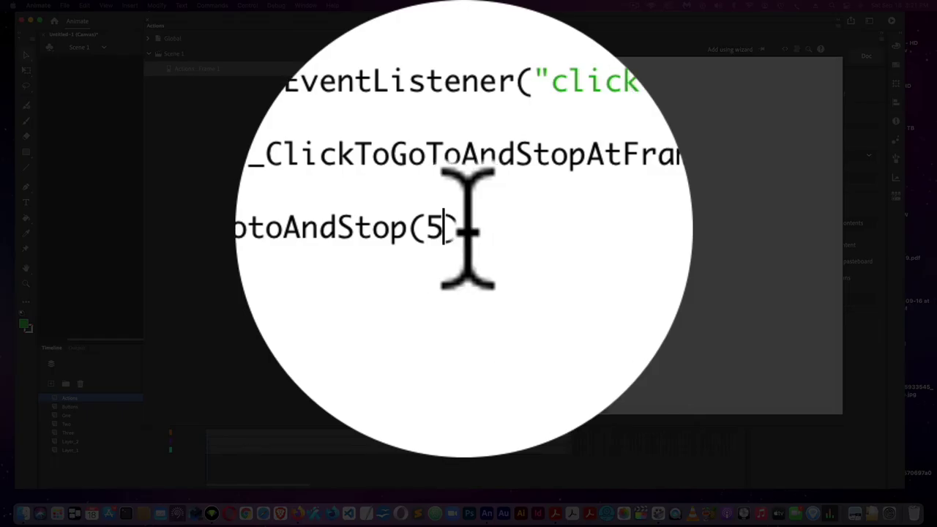
- Change btn2's target to gotoAndStop(52) and close the Actions panel
{"action": "left_click", "coordinate": [467, 223]}
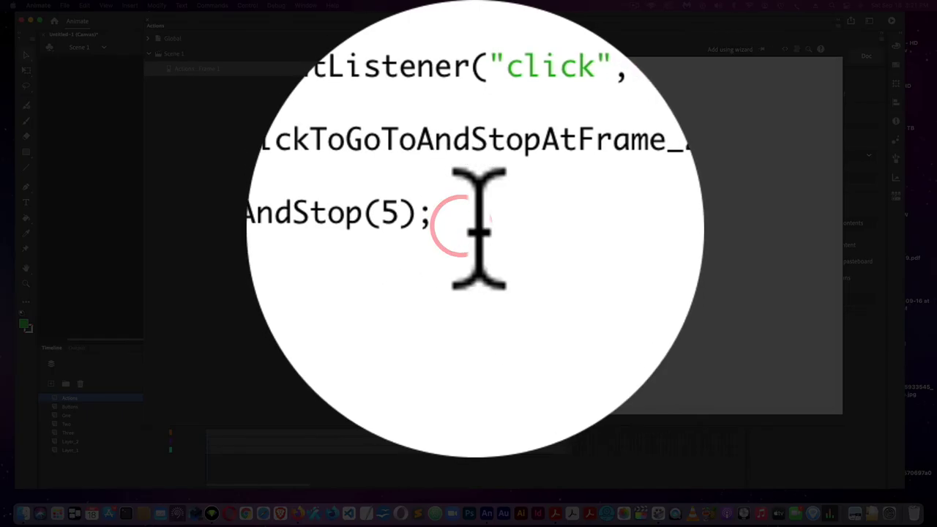
{"action": "key", "text": "Left"}
{"action": "key", "text": "Left"}
{"action": "type", "text": "2"}
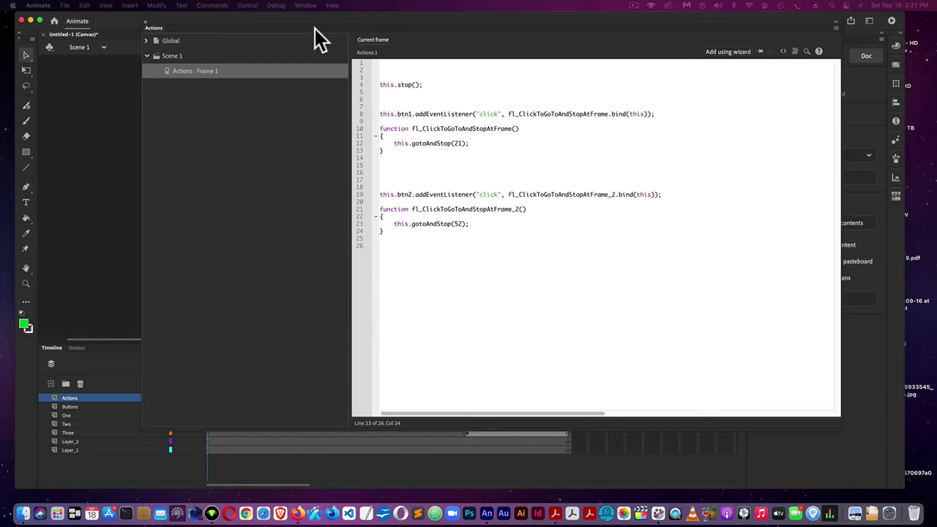
{"action": "left_click_drag", "start_coordinate": [310, 29], "coordinate": [308, 27]}
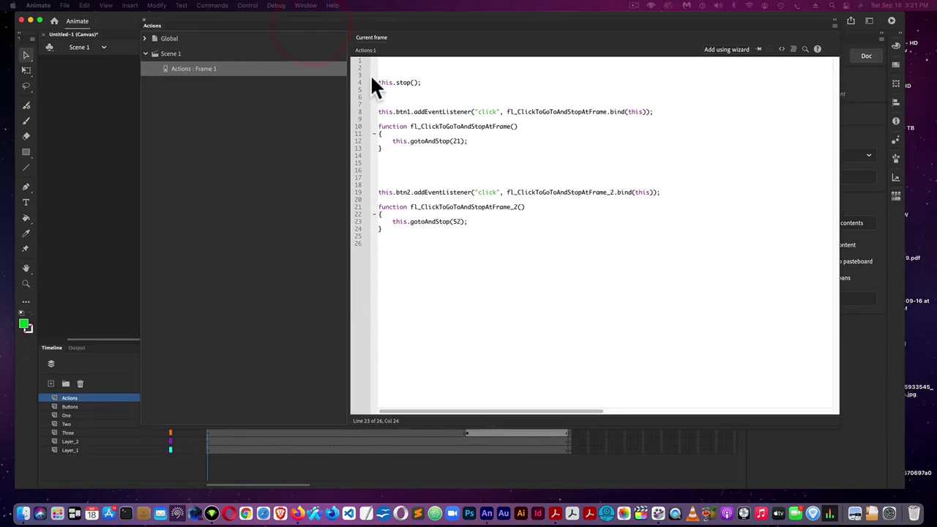
{"action": "left_click", "coordinate": [831, 92]}
{"action": "key", "text": "alt+F9"}
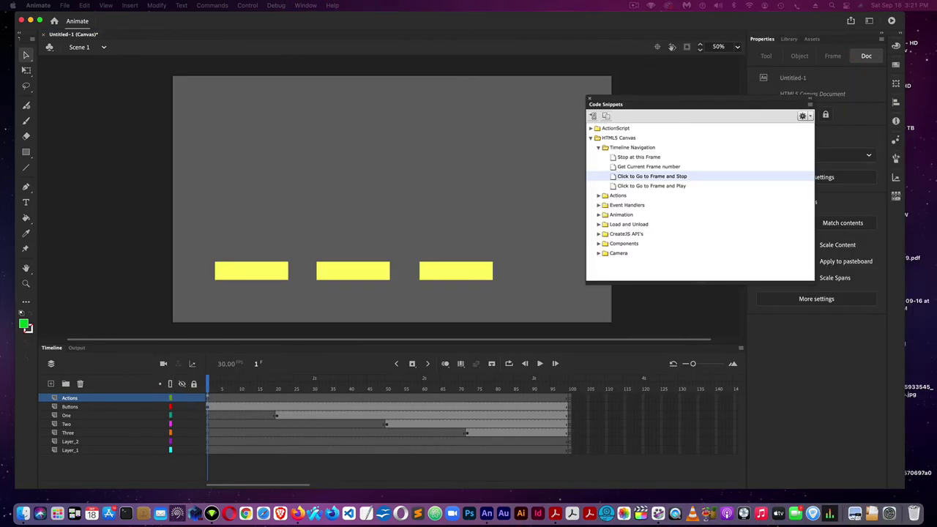
- Apply the Click to Go to Frame and Stop snippet to the right button, btn3
{"action": "left_click", "coordinate": [434, 266]}
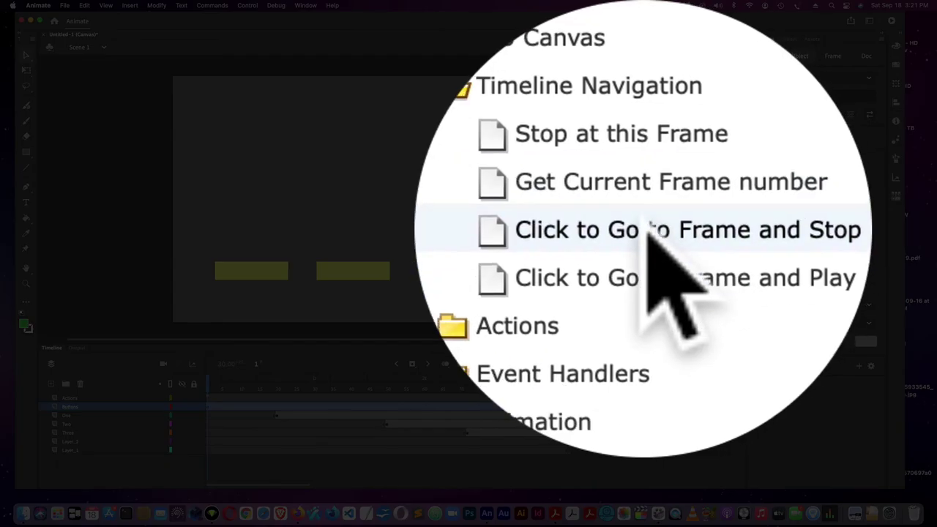
{"action": "mouse_move", "coordinate": [653, 177]}
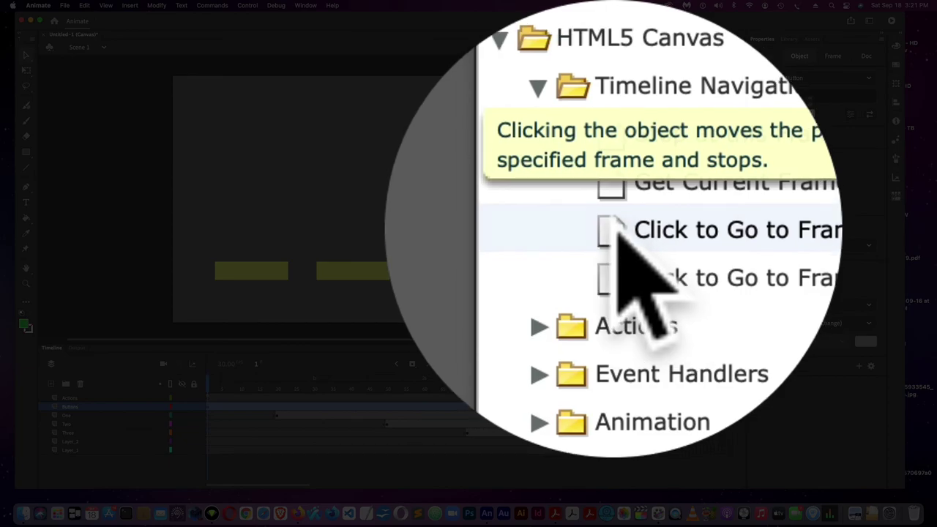
{"action": "left_click", "coordinate": [623, 178]}
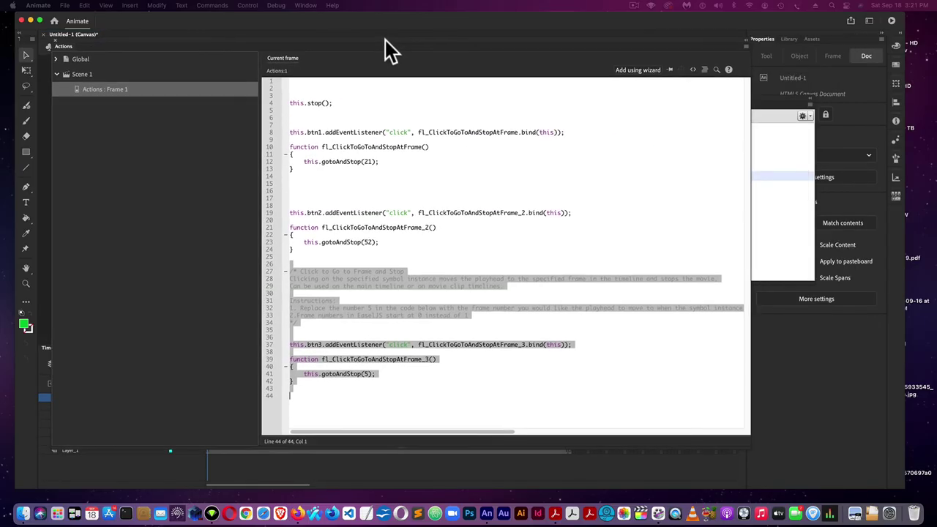
- Remove btn3's instruction comments and the extra blank line 16, then close Actions
{"action": "left_click", "coordinate": [388, 44]}
{"action": "left_click", "coordinate": [329, 322]}
{"action": "left_click_drag", "start_coordinate": [329, 322], "coordinate": [281, 261]}
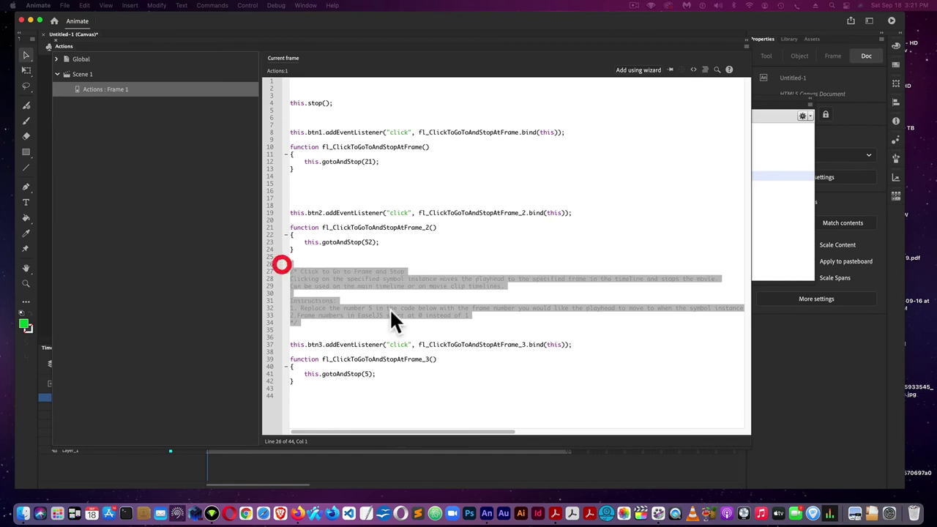
{"action": "key", "text": "BackSpace"}
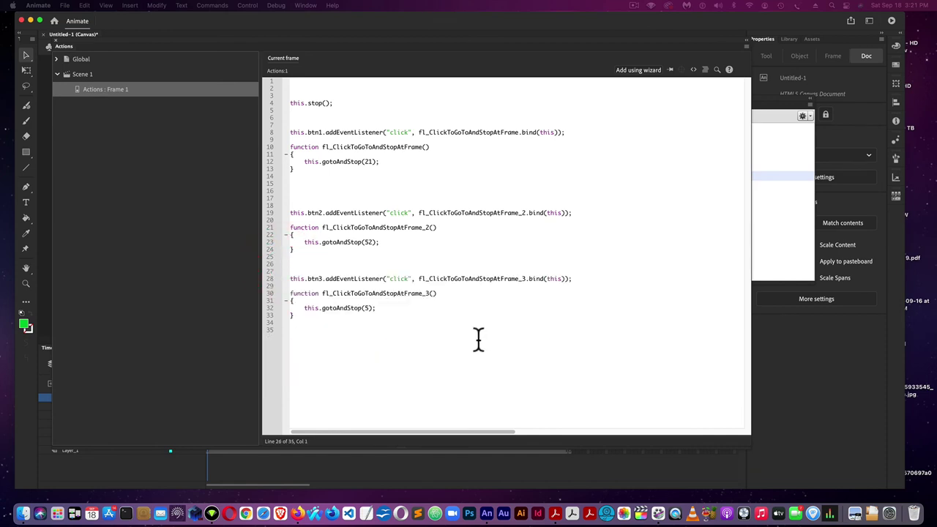
{"action": "left_click", "coordinate": [419, 323]}
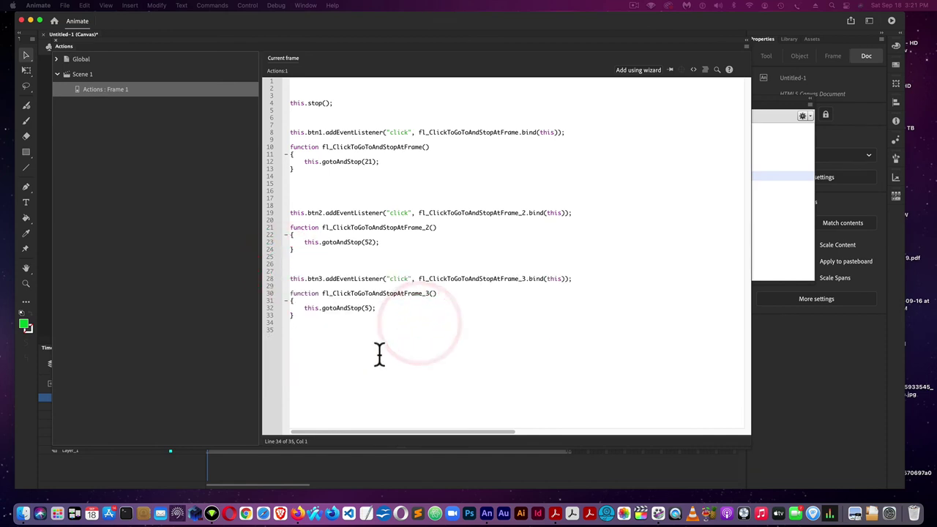
{"action": "left_click", "coordinate": [304, 192]}
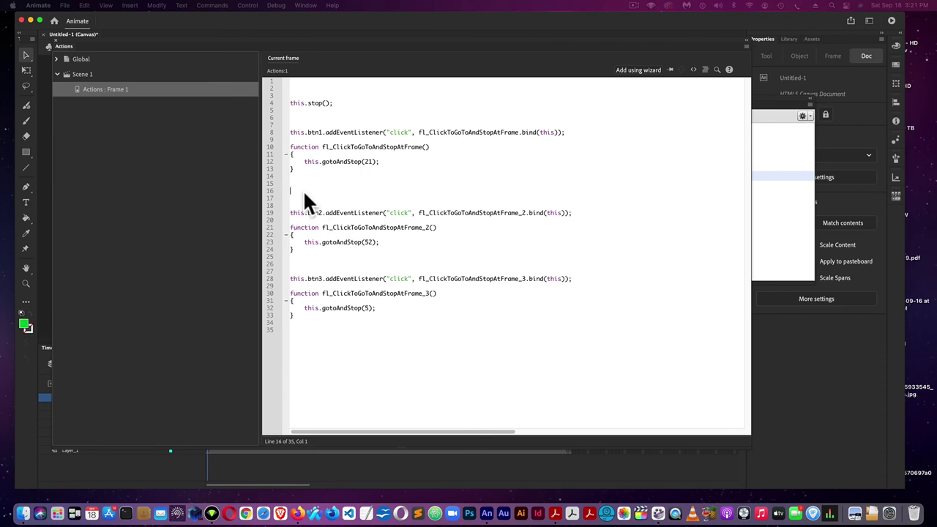
{"action": "key", "text": "BackSpace"}
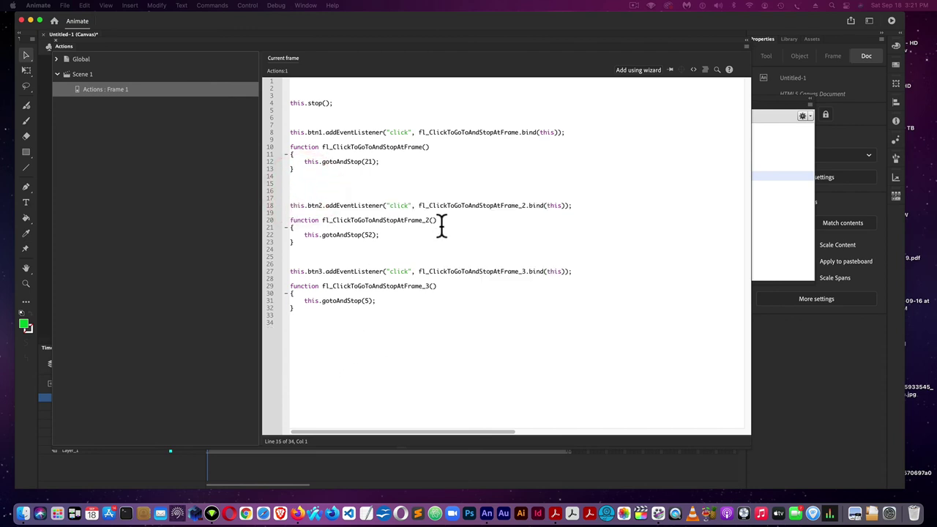
{"action": "left_click", "coordinate": [319, 341]}
{"action": "key", "text": "F9"}
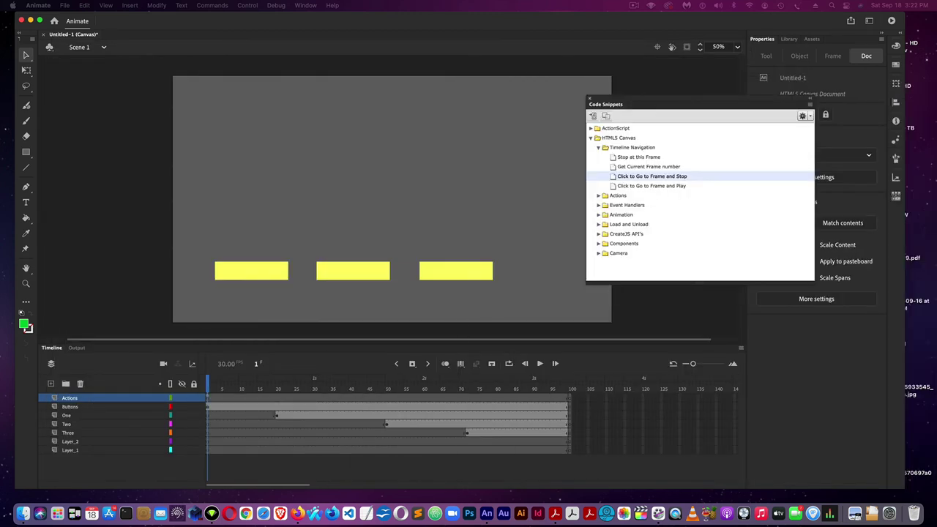
- Close Code Snippets and test the movie in Firefox via Control > Test
{"action": "left_click", "coordinate": [590, 104]}
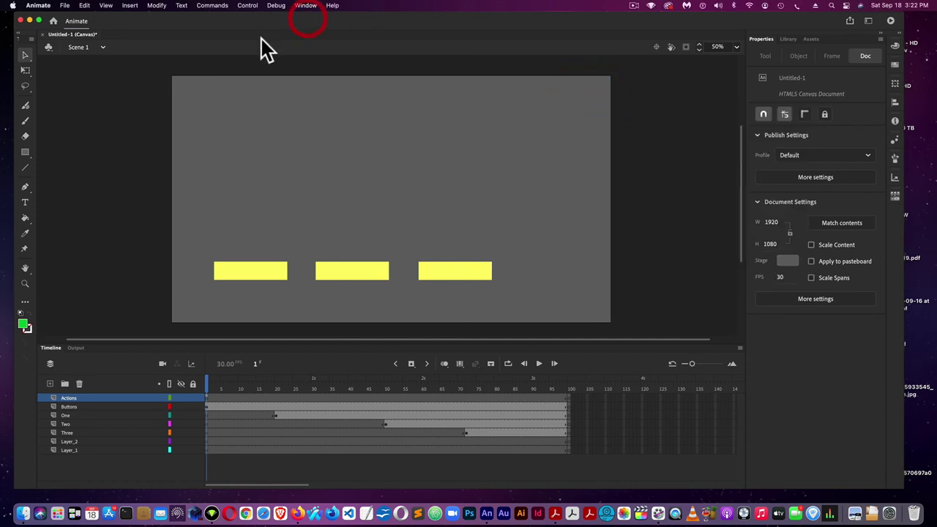
{"action": "left_click", "coordinate": [248, 5]}
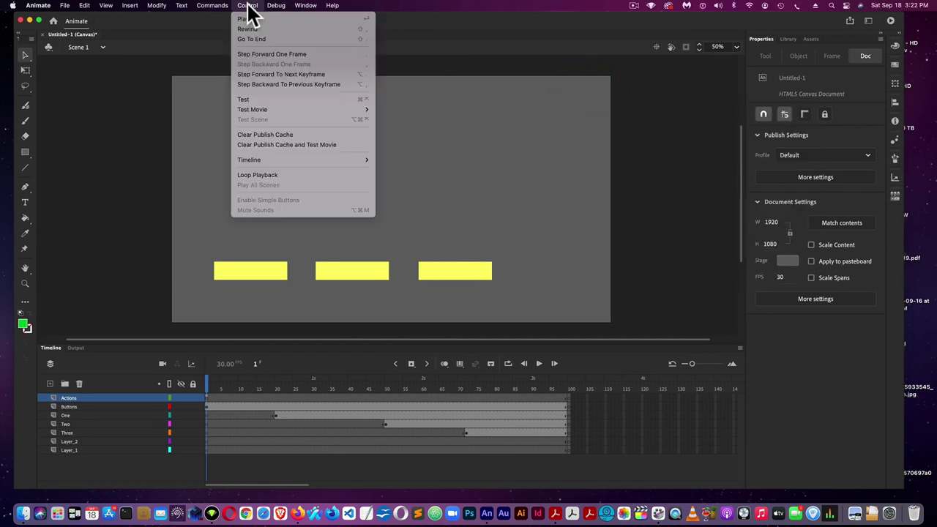
{"action": "left_click", "coordinate": [263, 98]}
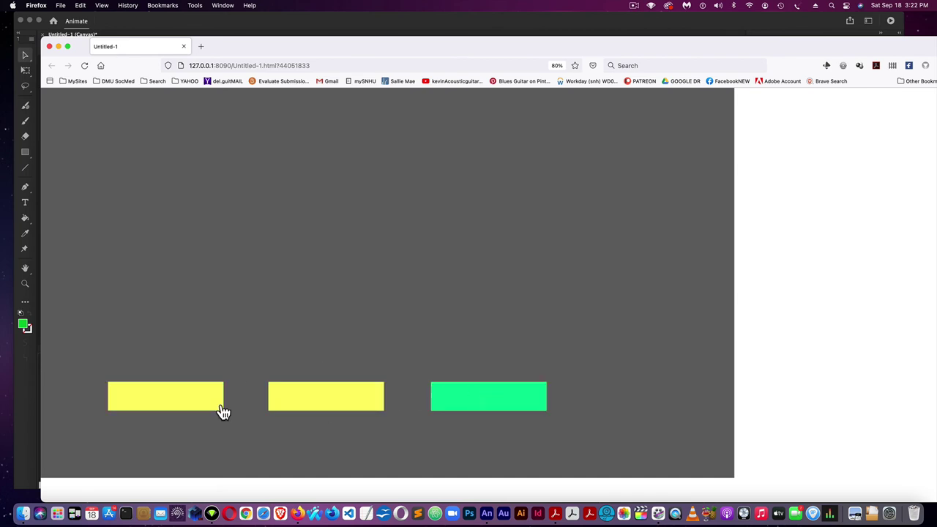
- Try all three buttons on the Firefox test page, then move Firefox aside
{"action": "left_click", "coordinate": [200, 405]}
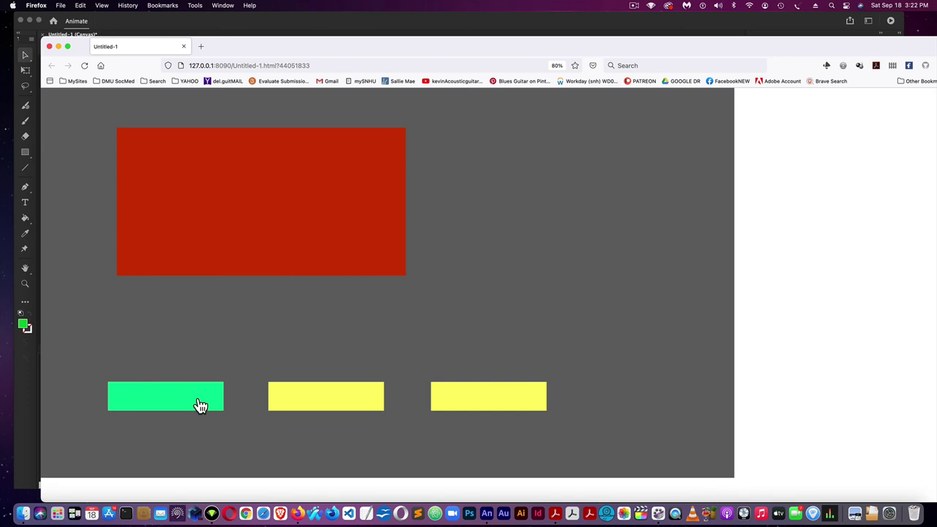
{"action": "left_click", "coordinate": [331, 405]}
{"action": "left_click", "coordinate": [477, 405]}
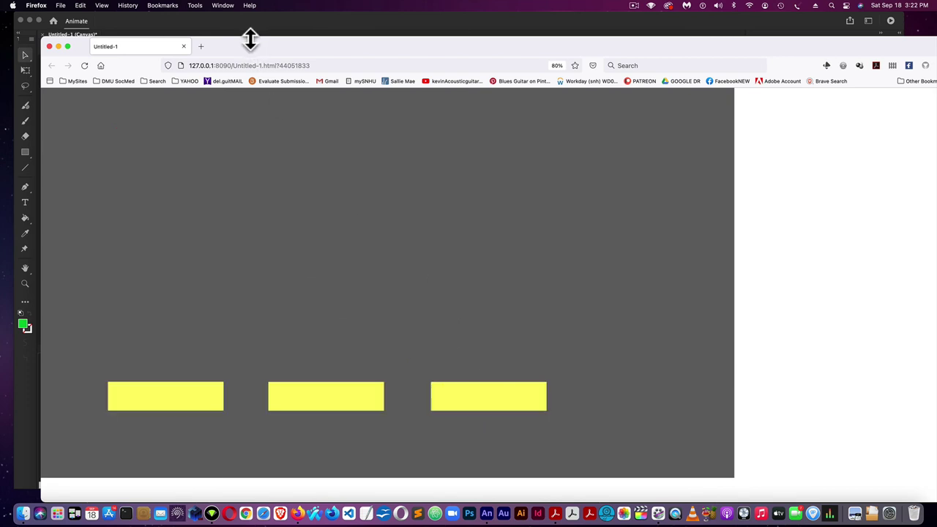
{"action": "left_click_drag", "start_coordinate": [241, 52], "coordinate": [936, 44]}
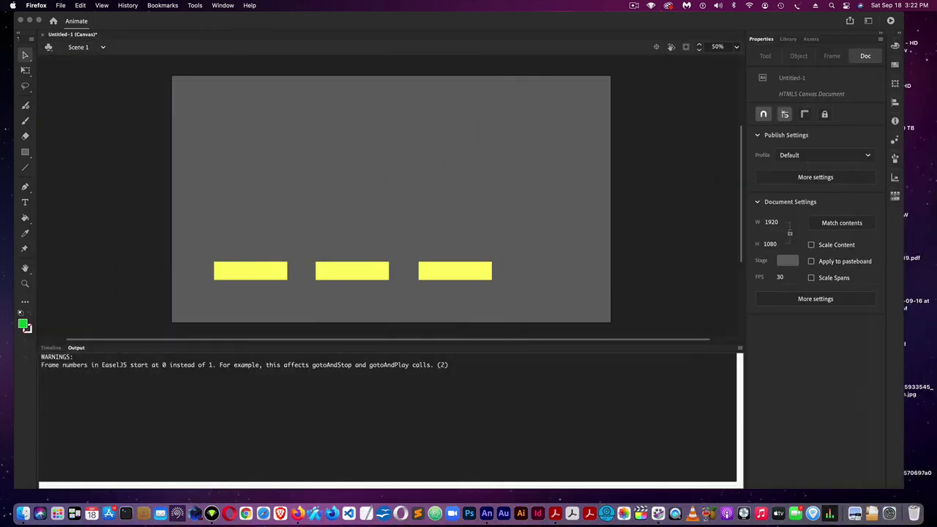
- Switch to the Timeline and check frame 72 on layer Three
{"action": "left_click", "coordinate": [42, 349]}
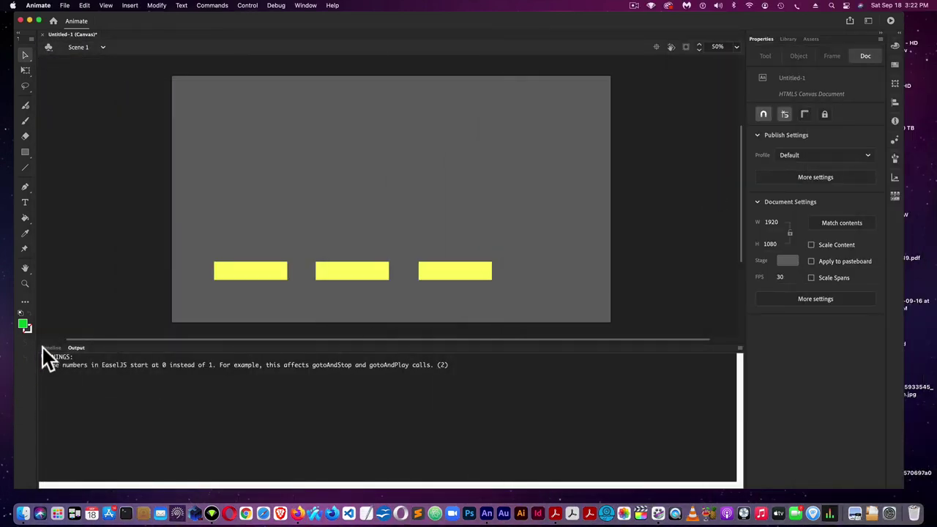
{"action": "left_click", "coordinate": [46, 347]}
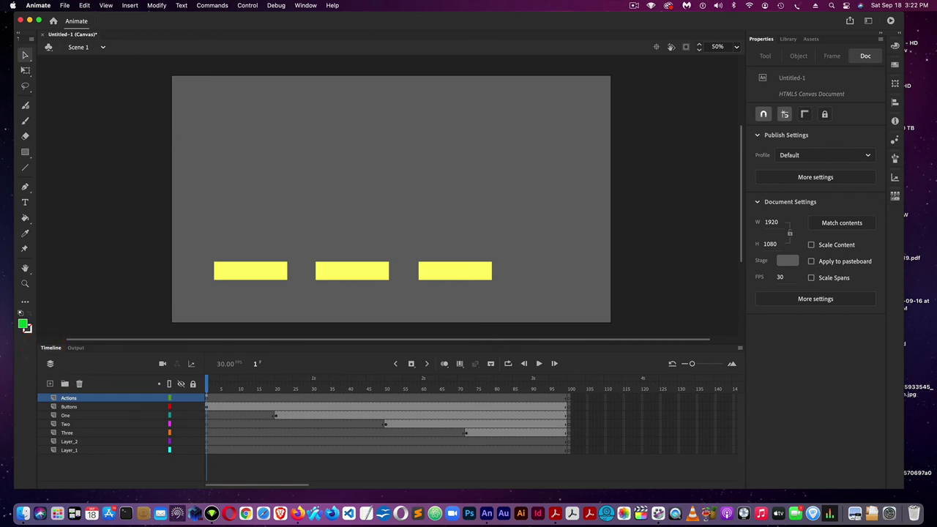
{"action": "left_click", "coordinate": [466, 430]}
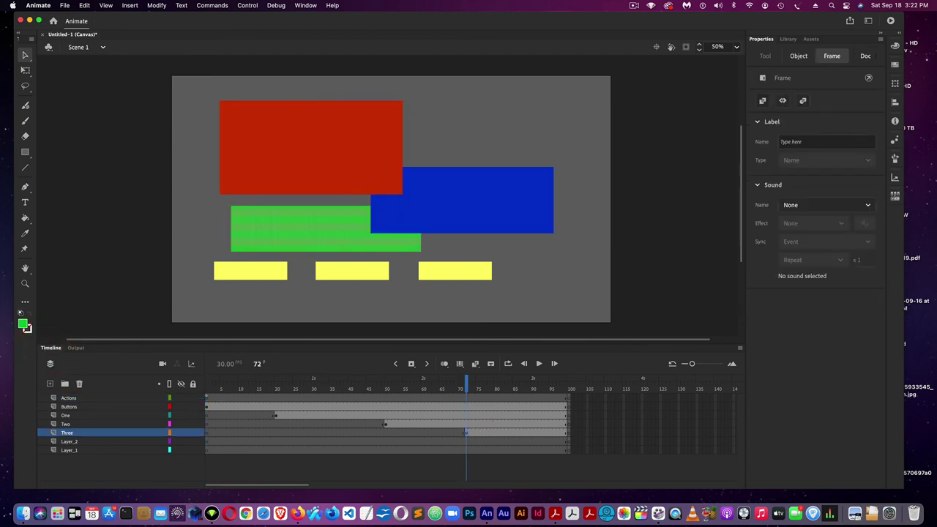
- In frame 1's Actions, set btn3's line 31 call to gotoAndStop(75)
{"action": "key", "text": "F9"}
{"action": "left_click_drag", "start_coordinate": [315, 59], "coordinate": [242, 65]}
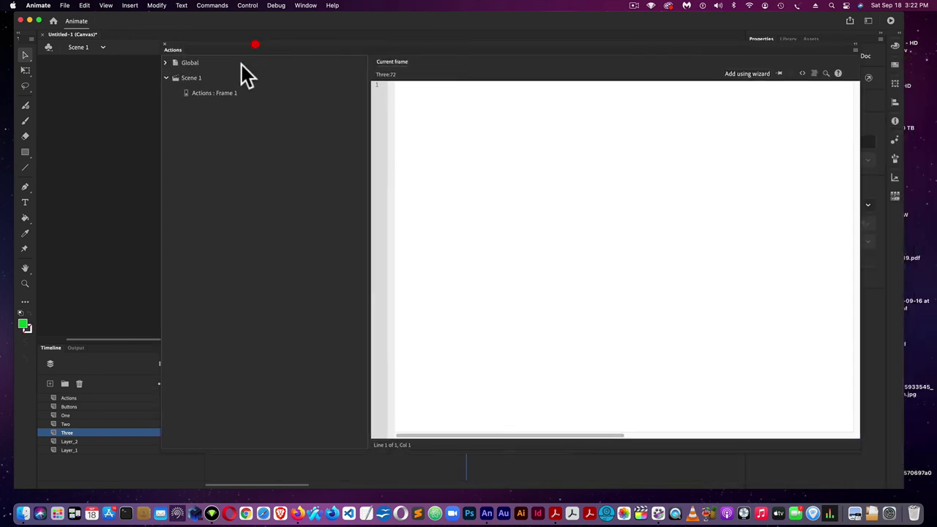
{"action": "left_click", "coordinate": [208, 93]}
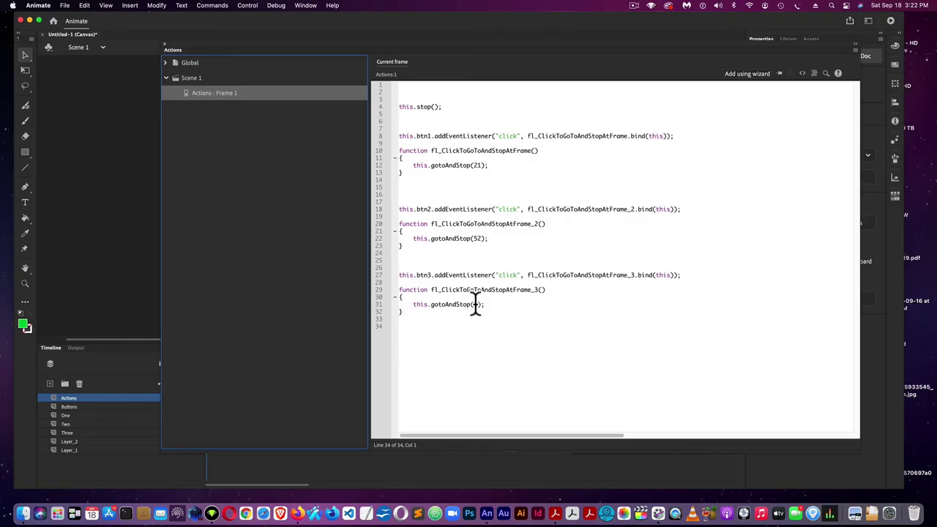
{"action": "left_click", "coordinate": [477, 305]}
{"action": "type", "text": "5"}
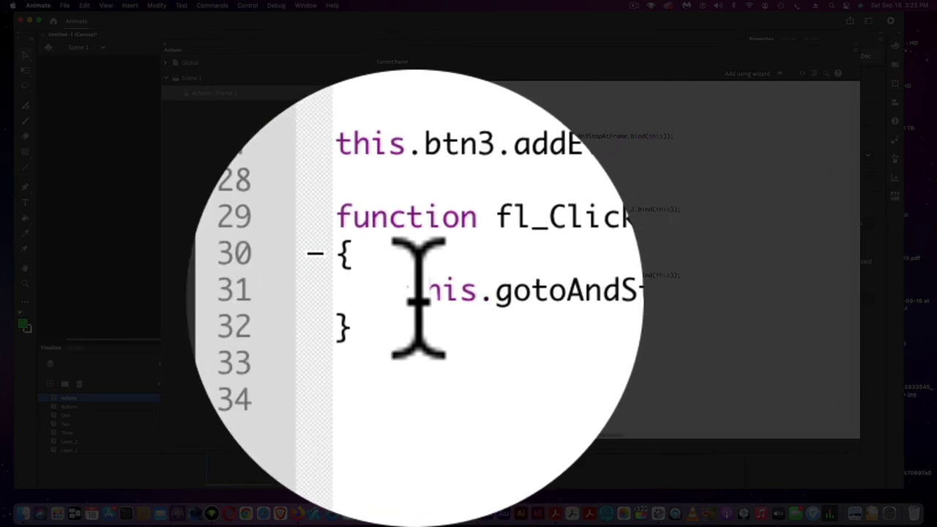
{"action": "type", "text": "2"}
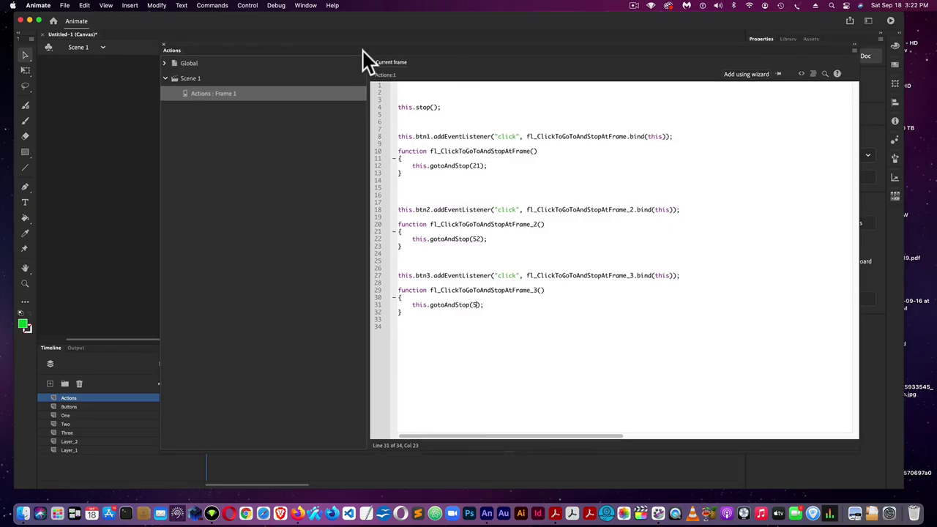
{"action": "left_click_drag", "start_coordinate": [364, 52], "coordinate": [313, 43]}
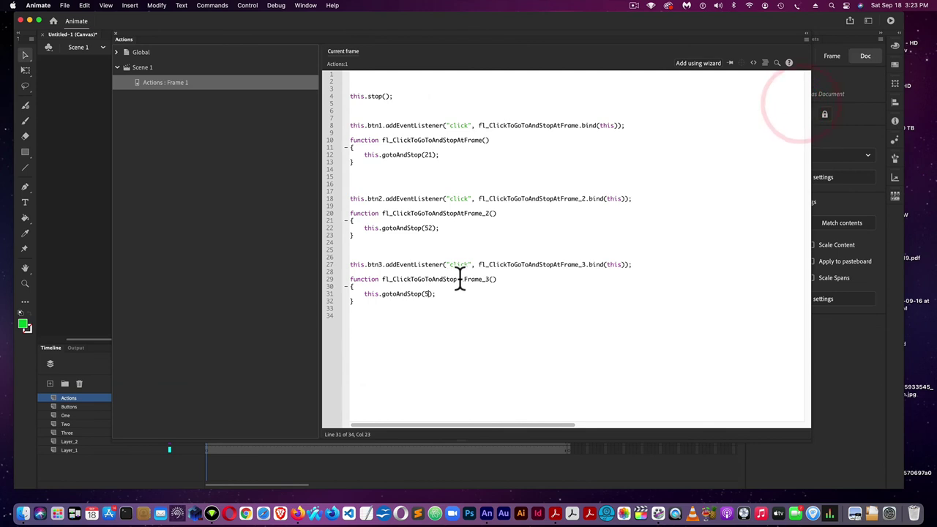
{"action": "left_click", "coordinate": [424, 294]}
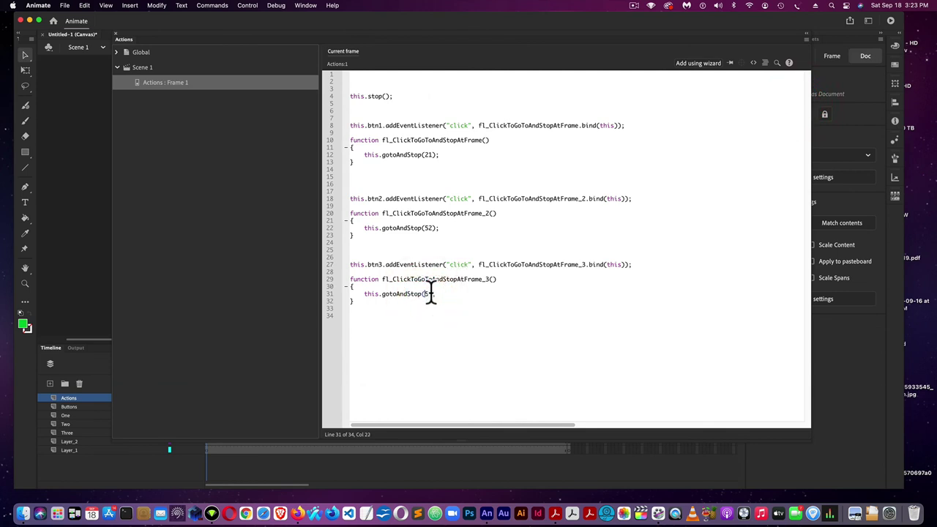
{"action": "left_click", "coordinate": [512, 305]}
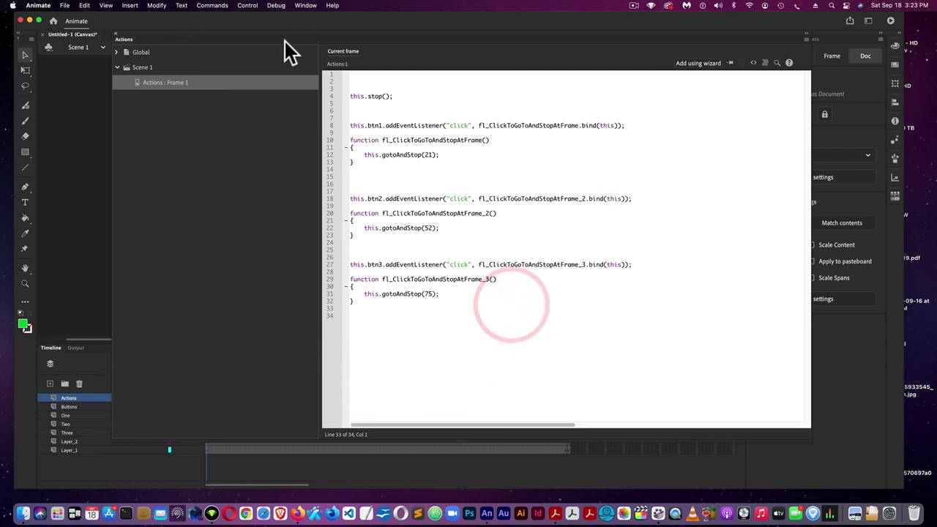
- Test the movie in the browser again via Control > Test
{"action": "left_click_drag", "start_coordinate": [251, 34], "coordinate": [199, 52]}
{"action": "left_click", "coordinate": [242, 7]}
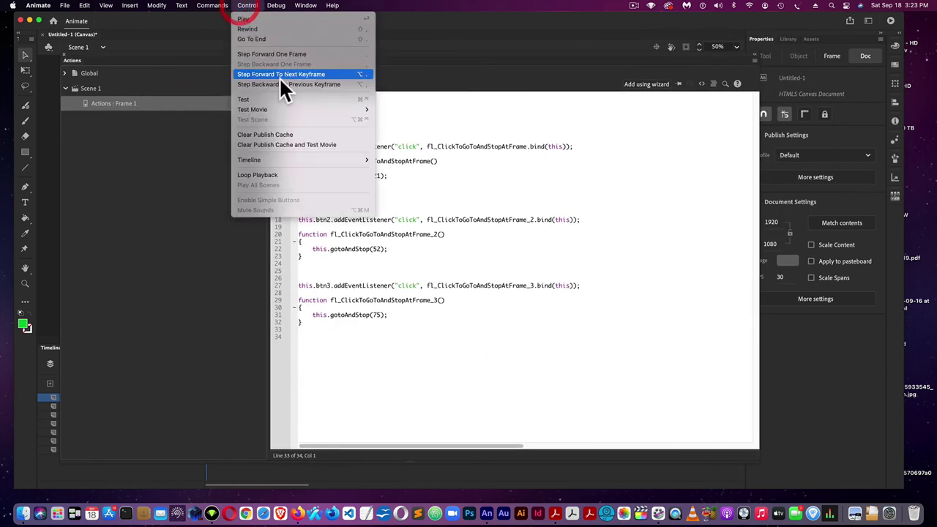
{"action": "left_click", "coordinate": [290, 99]}
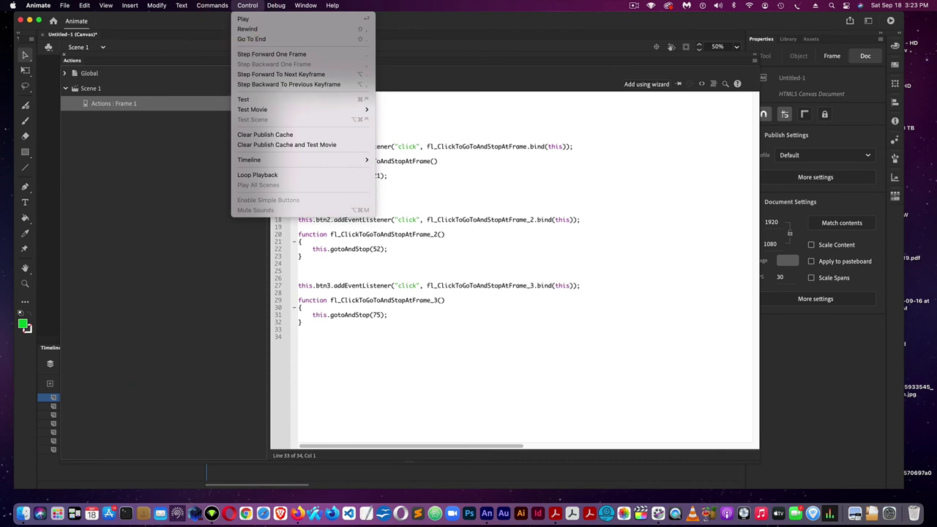
{"action": "left_click", "coordinate": [248, 6]}
{"action": "left_click", "coordinate": [254, 98]}
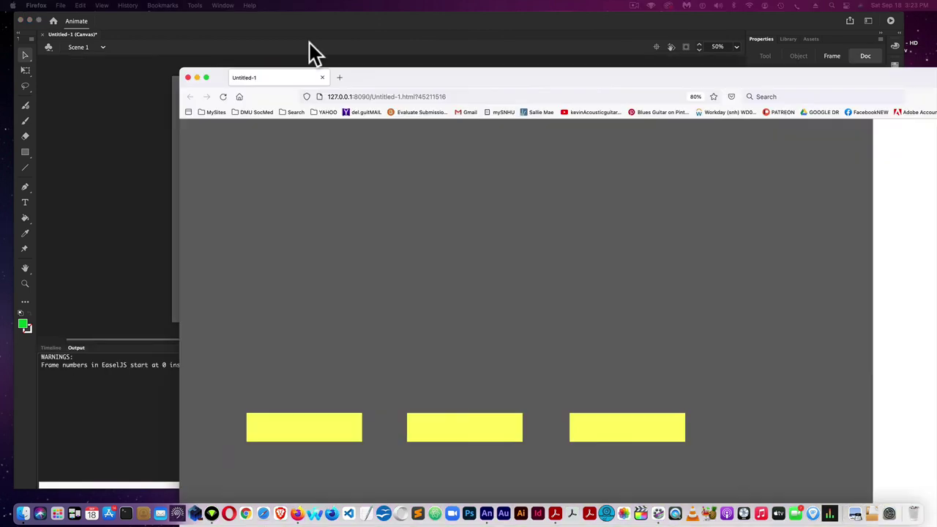
- Verify each button reveals its rectangles in Firefox, then close the test window
{"action": "left_click_drag", "start_coordinate": [385, 73], "coordinate": [254, 22]}
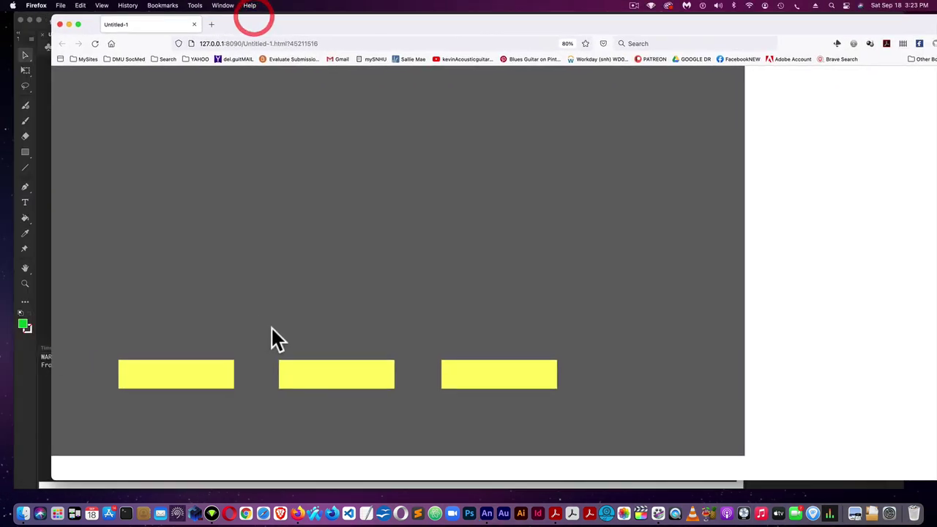
{"action": "mouse_move", "coordinate": [466, 382]}
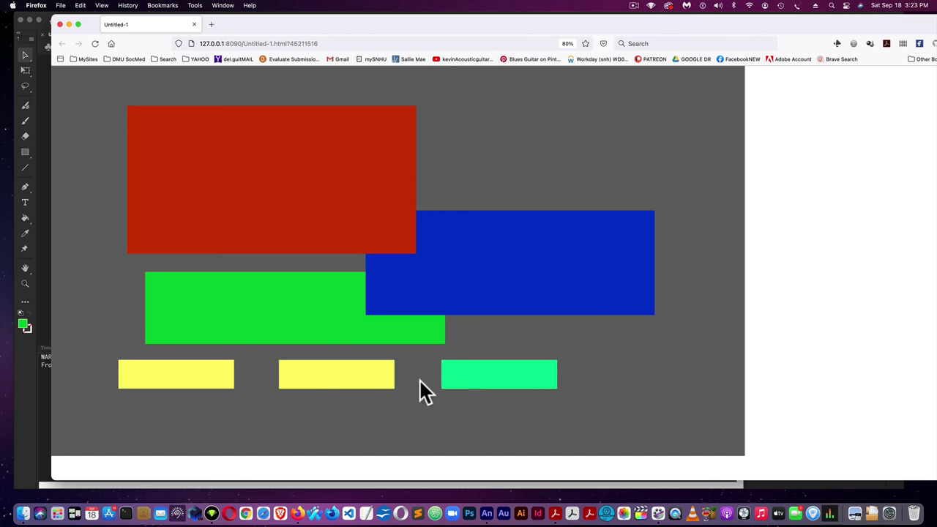
{"action": "left_click", "coordinate": [333, 372]}
{"action": "left_click", "coordinate": [195, 374]}
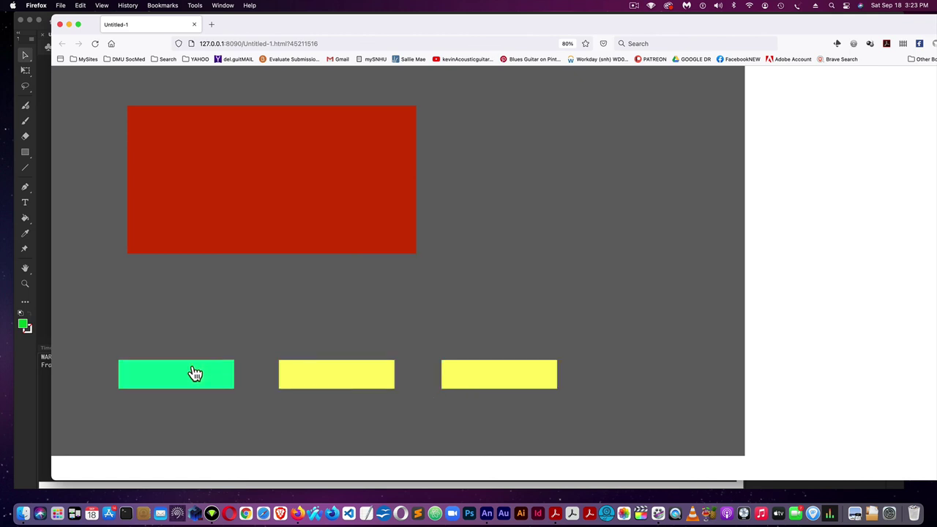
{"action": "left_click", "coordinate": [344, 376]}
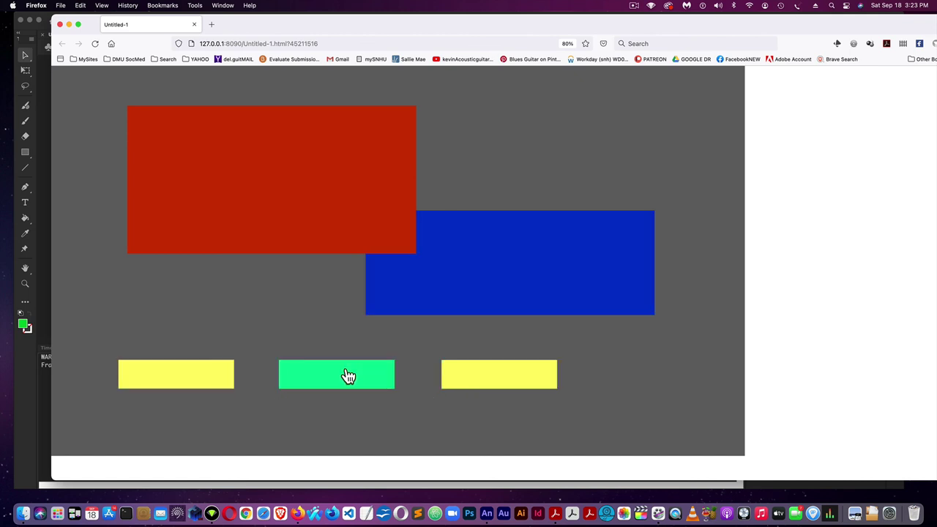
{"action": "left_click", "coordinate": [505, 379]}
{"action": "left_click_drag", "start_coordinate": [326, 21], "coordinate": [304, 18]}
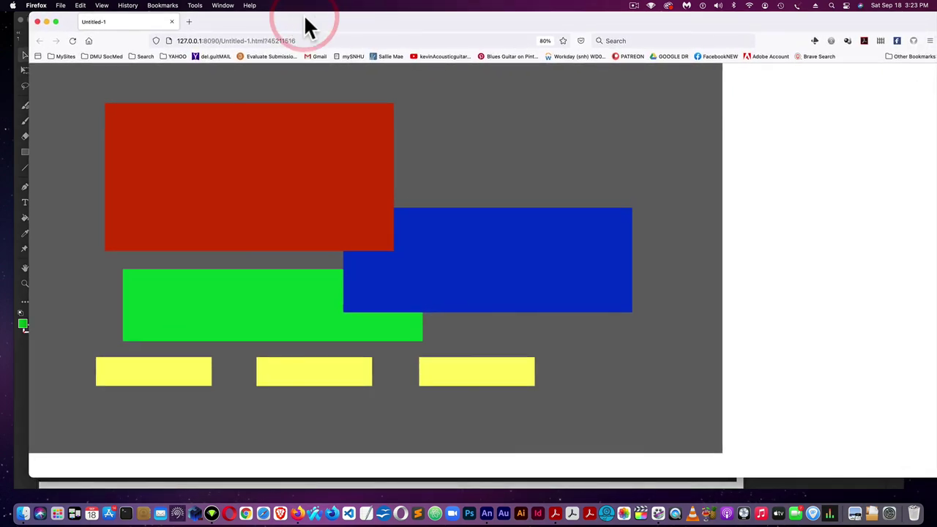
{"action": "key", "text": "super+w"}
- Back in Animate, open the Actions panel and close it to show the stage
{"action": "left_click", "coordinate": [798, 84]}
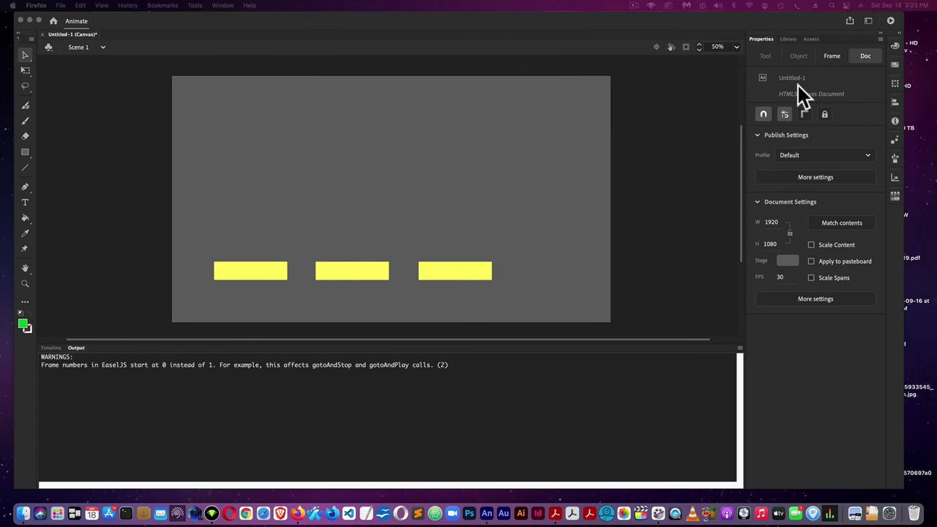
{"action": "key", "text": "F9"}
{"action": "mouse_move", "coordinate": [538, 16]}
{"action": "left_mouse_down"}
{"action": "mouse_move", "coordinate": [526, 31]}
{"action": "mouse_move", "coordinate": [540, 28]}
{"action": "left_mouse_up"}
{"action": "left_click", "coordinate": [535, 18]}
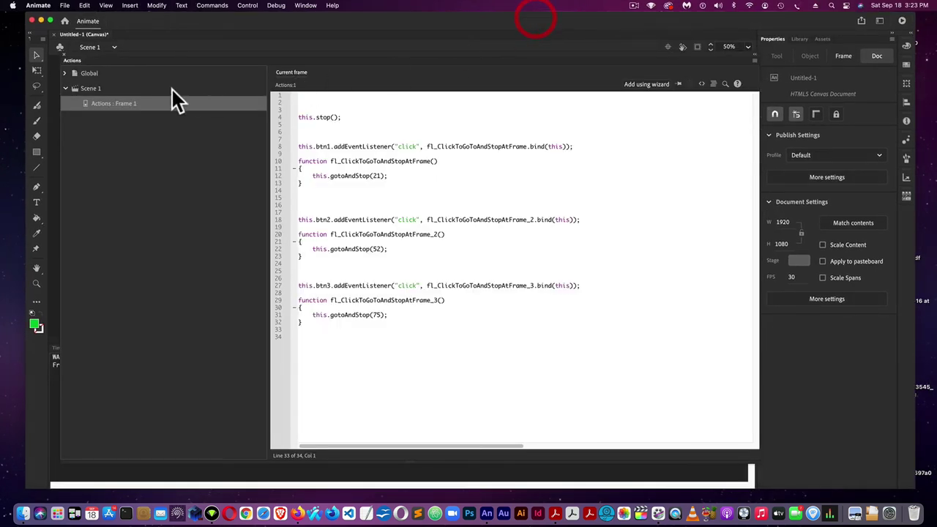
{"action": "left_click", "coordinate": [64, 56]}
{"action": "left_click", "coordinate": [483, 31]}
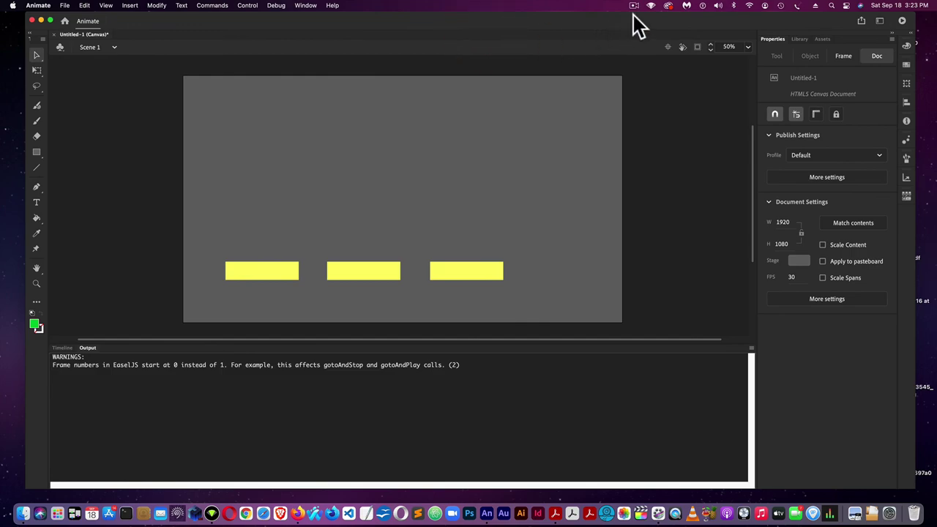